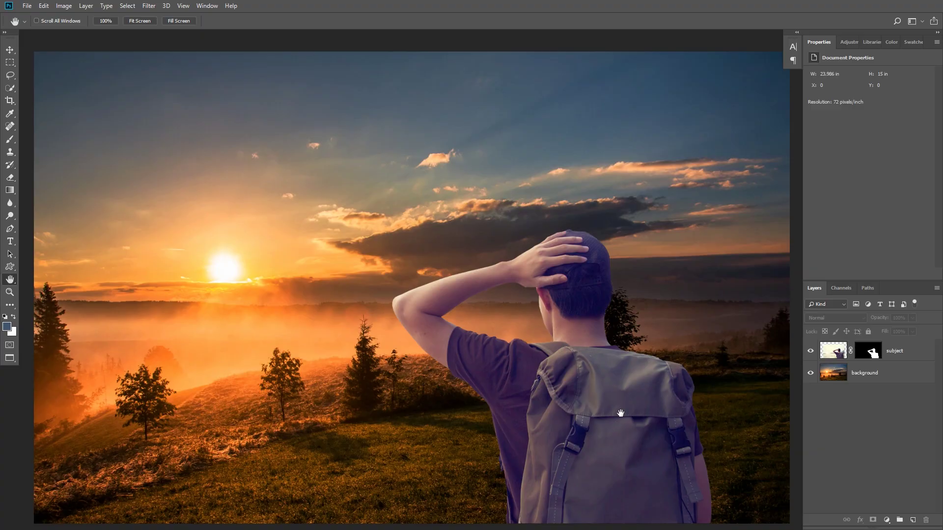
Step: Add a Curves adjustment layer above the subject layer and clip it to the subject
click(903, 357)
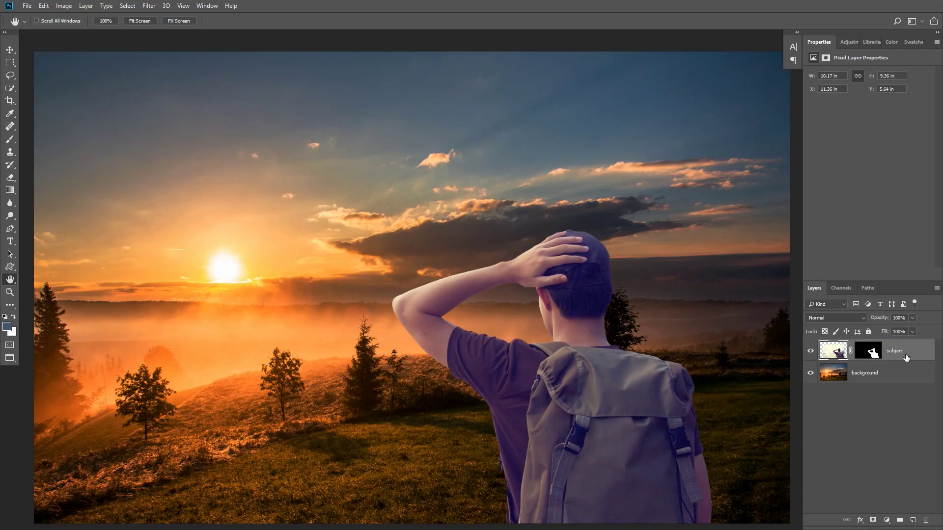
click(886, 520)
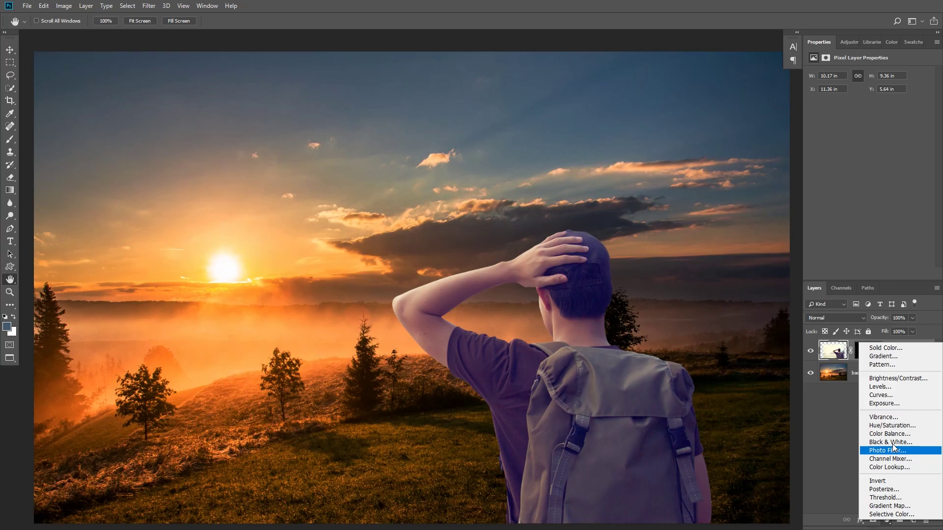
click(895, 397)
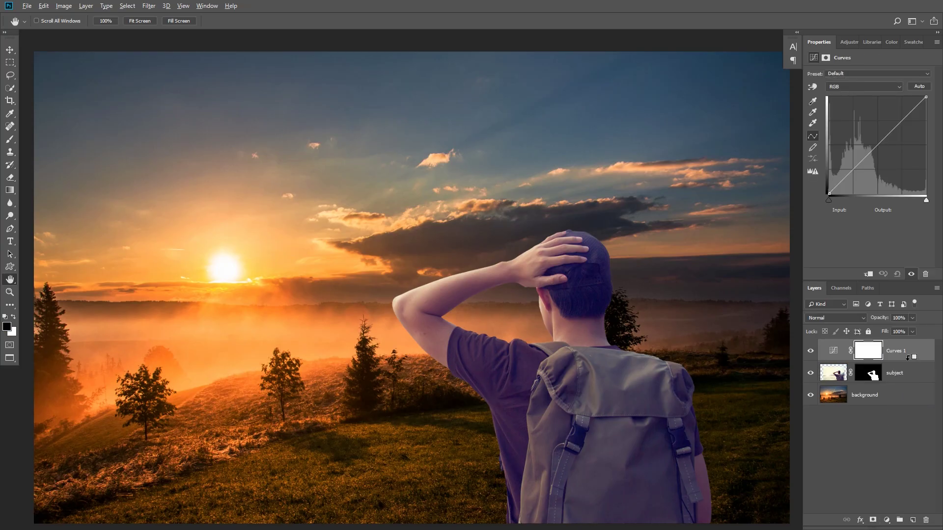
alt+click(907, 358)
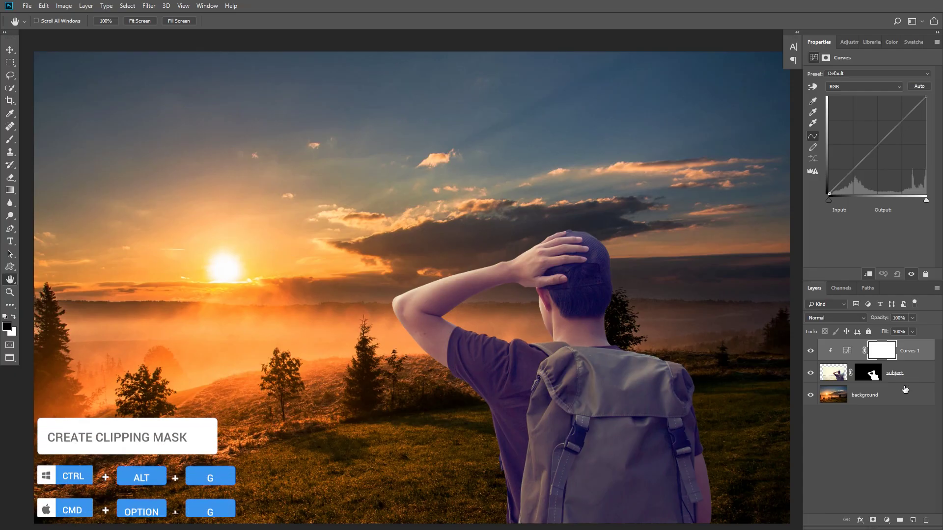
click(867, 275)
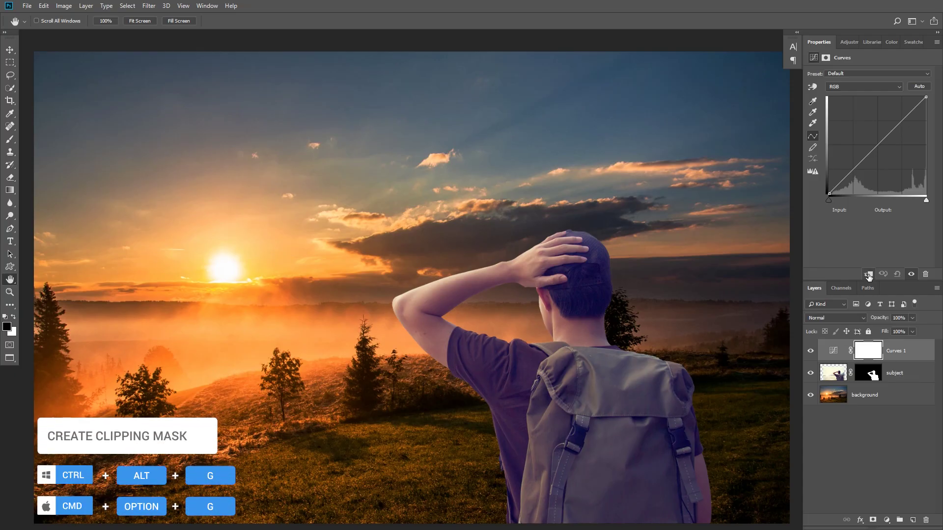
click(868, 275)
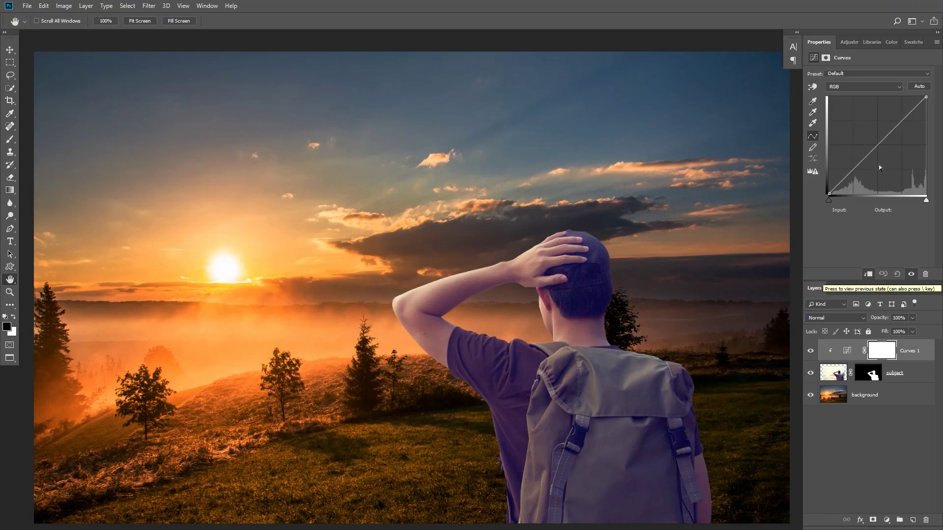
drag(878, 144, 874, 145)
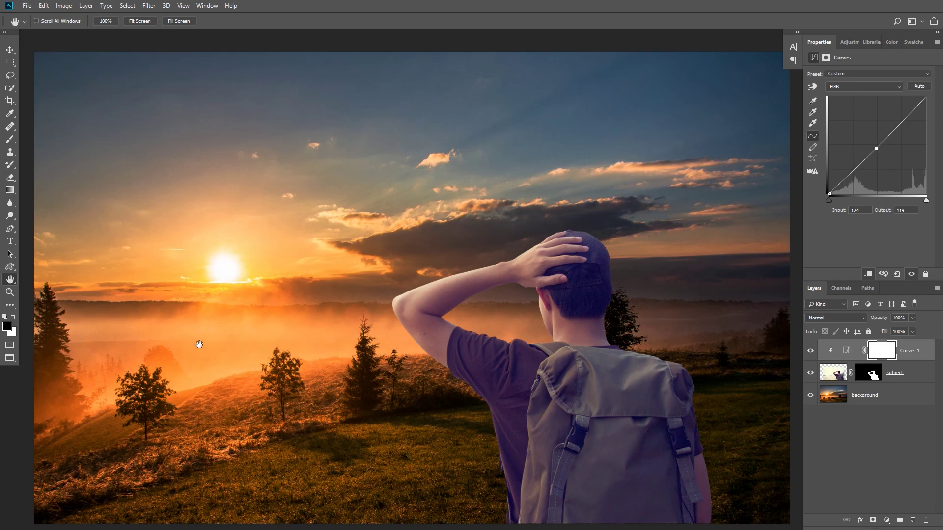
click(897, 274)
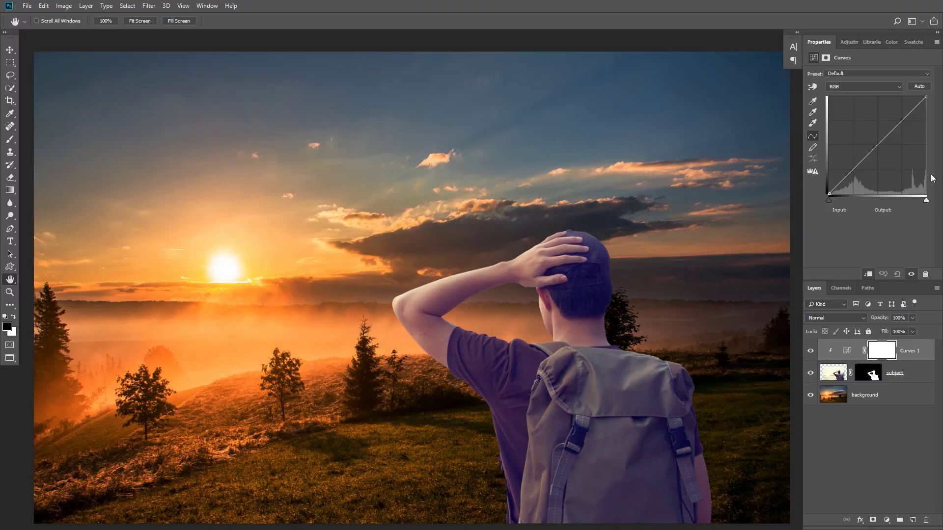
click(936, 43)
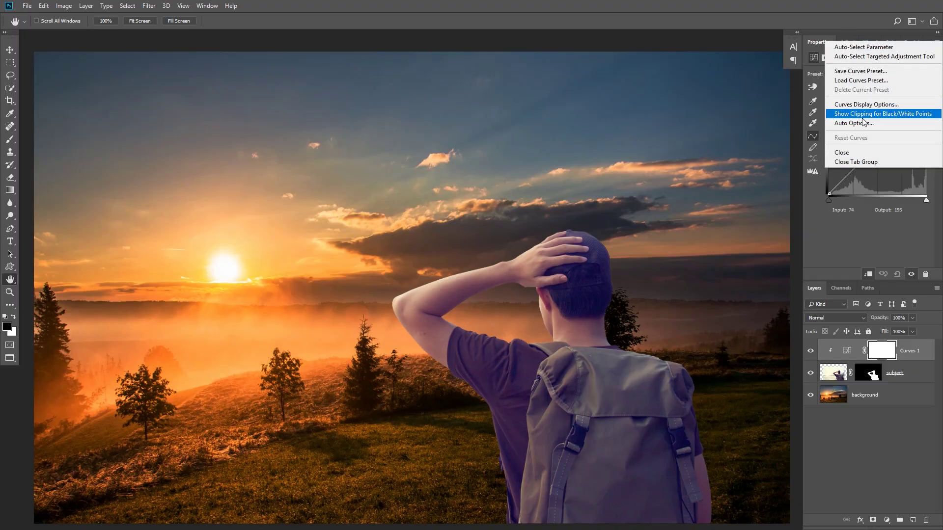
key(Escape)
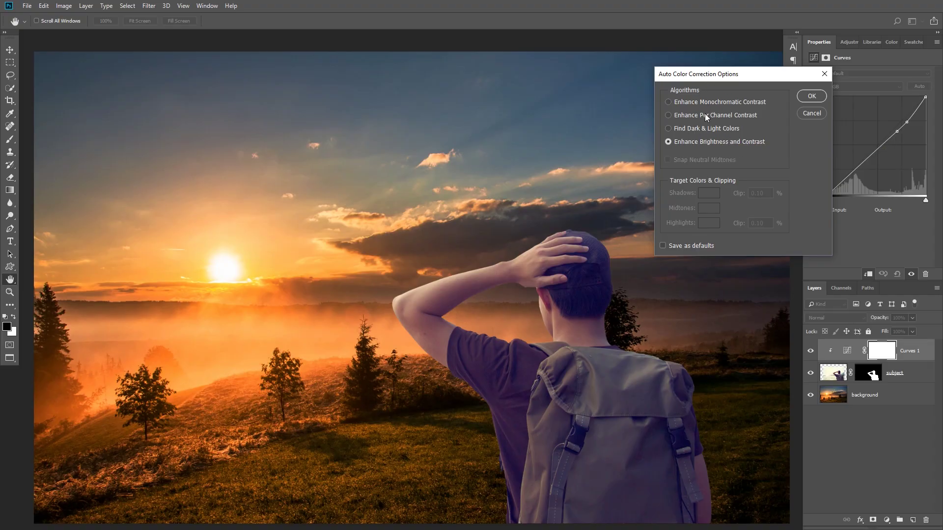
click(683, 129)
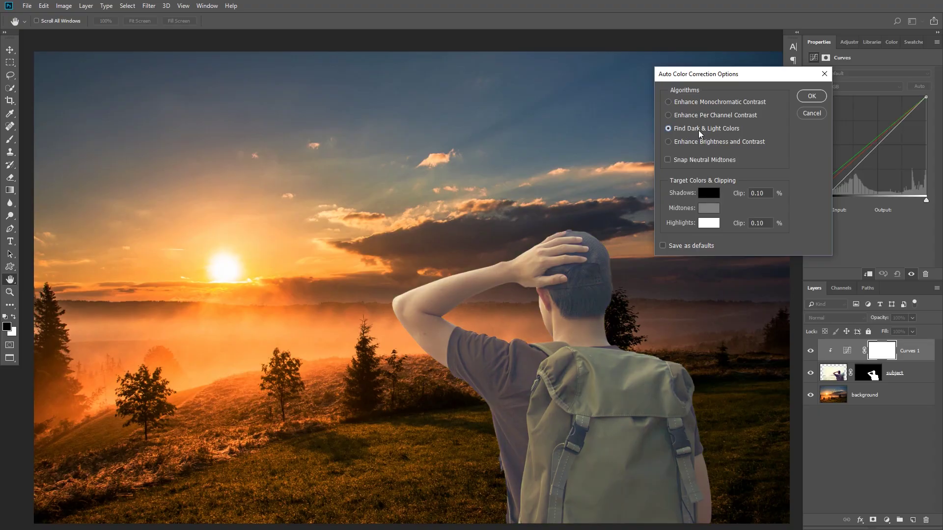
click(708, 193)
text(ffffff)
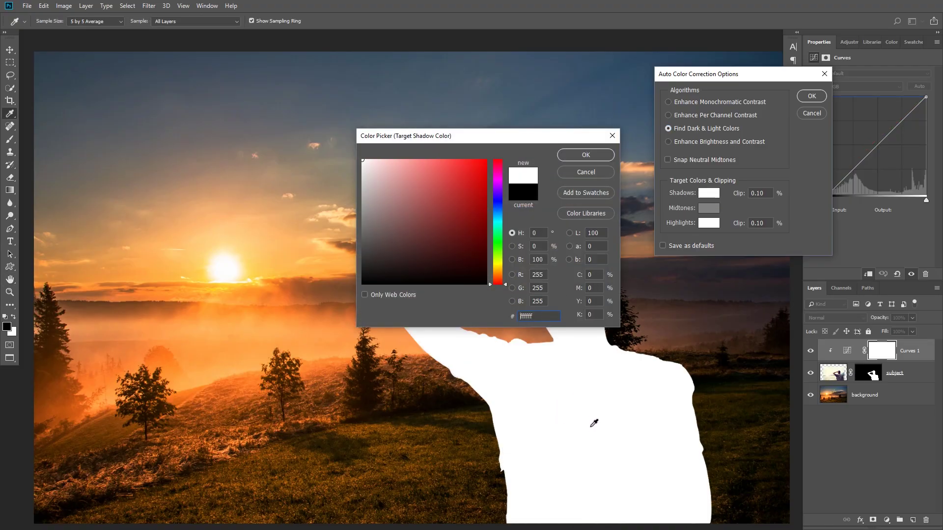
click(585, 170)
click(808, 114)
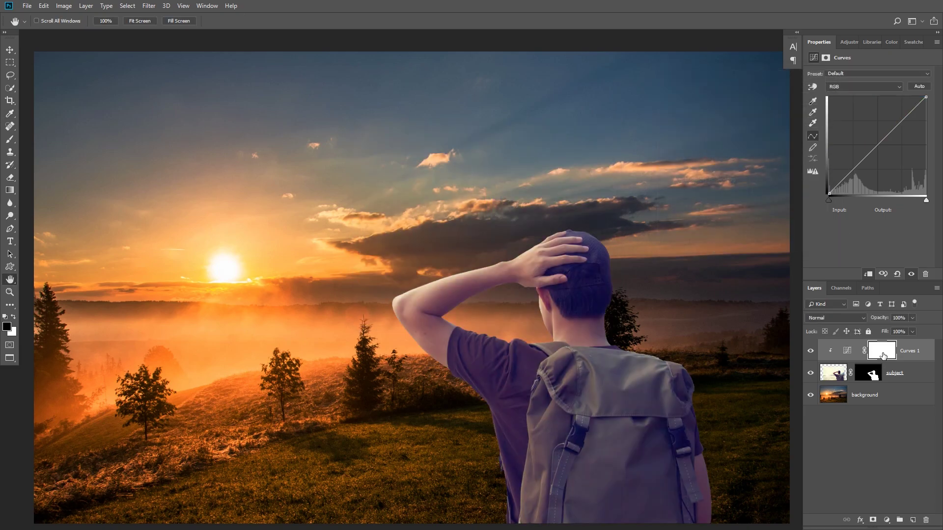
Step: In the Curves layer's Auto Color Correction Options, choose Enhance Per Channel Contrast and sample the shadow target colour 140903 from the background's dark area
click(847, 351)
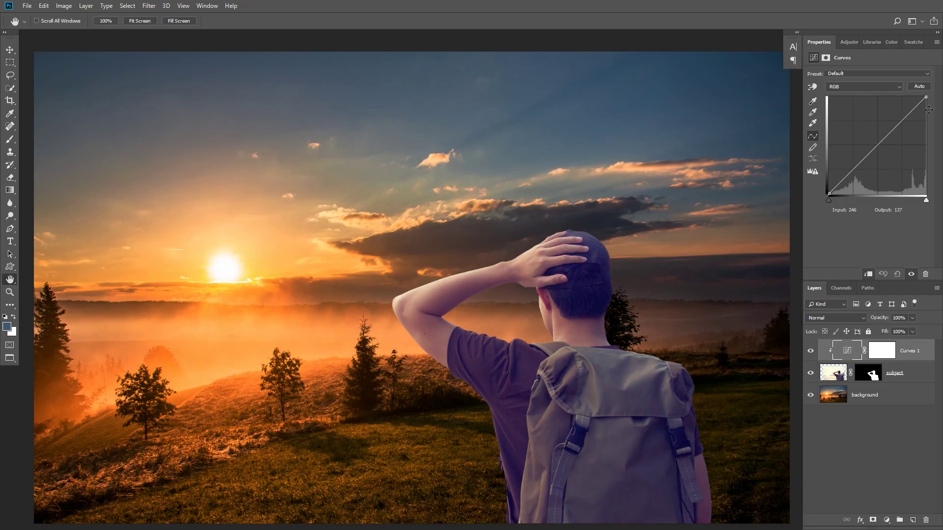
click(936, 43)
click(869, 126)
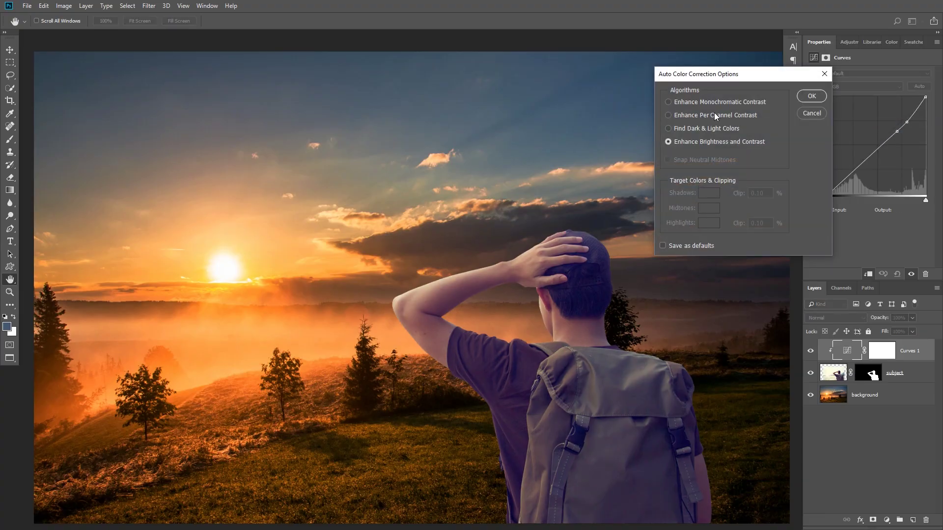
click(714, 115)
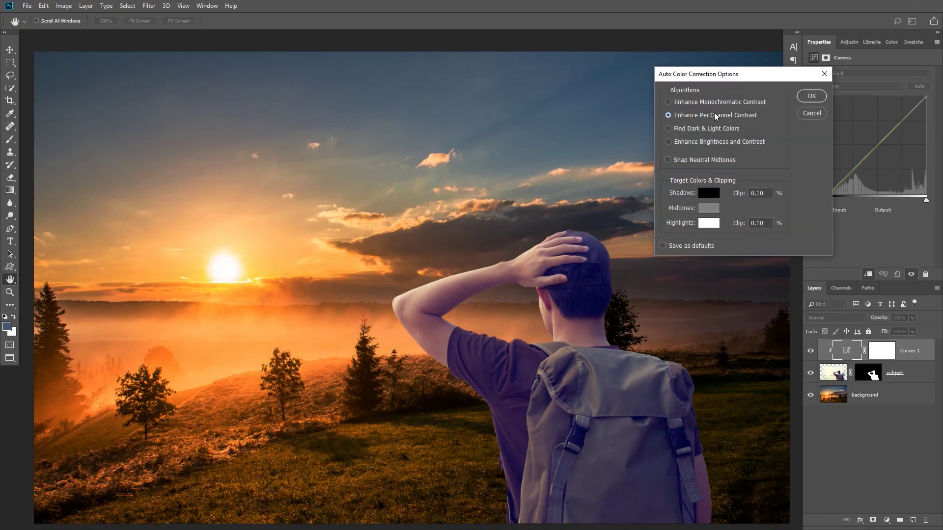
click(709, 195)
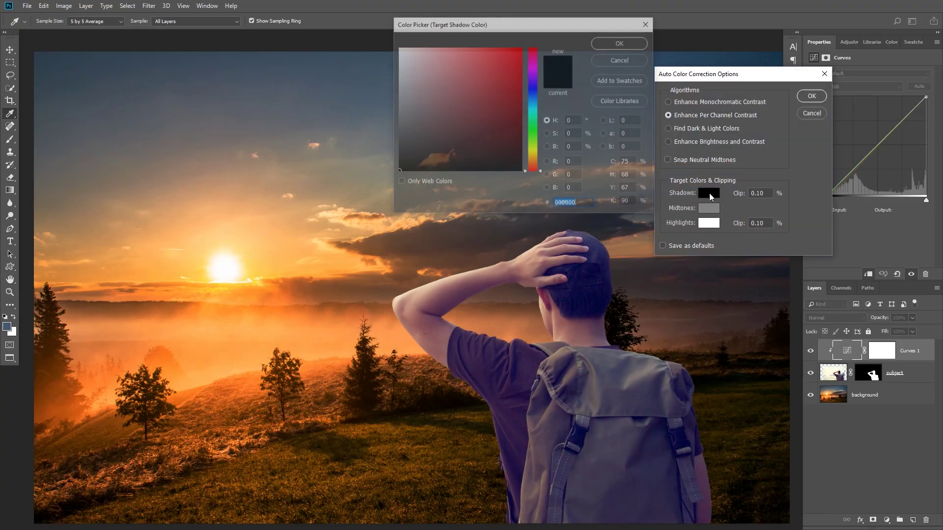
click(434, 400)
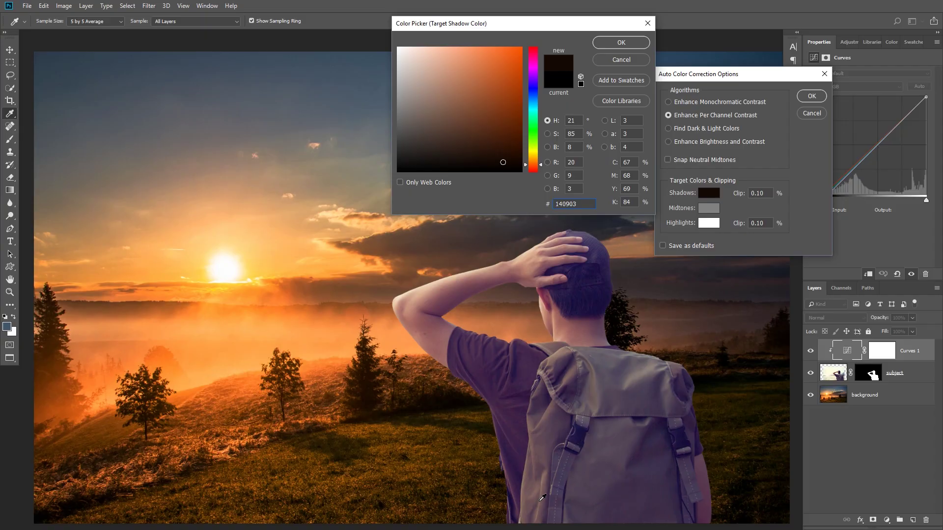
click(609, 47)
Step: Sample the highlight target colour fed488 from the glow beside the sun and apply the correction without saving the colours as defaults
click(708, 225)
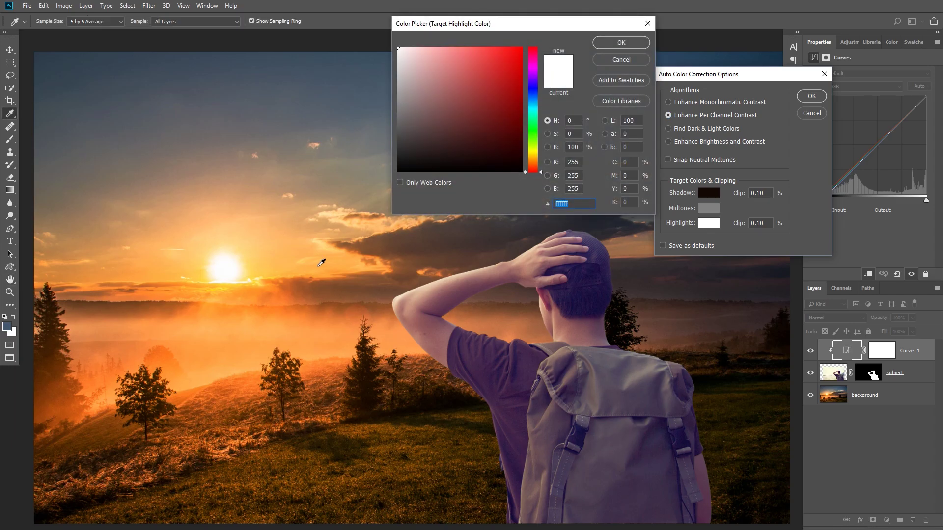
click(235, 243)
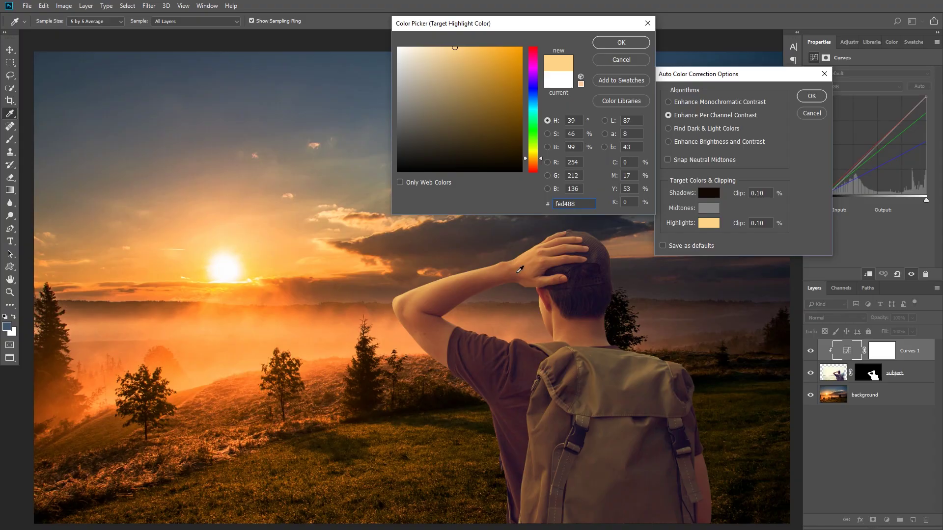
click(622, 43)
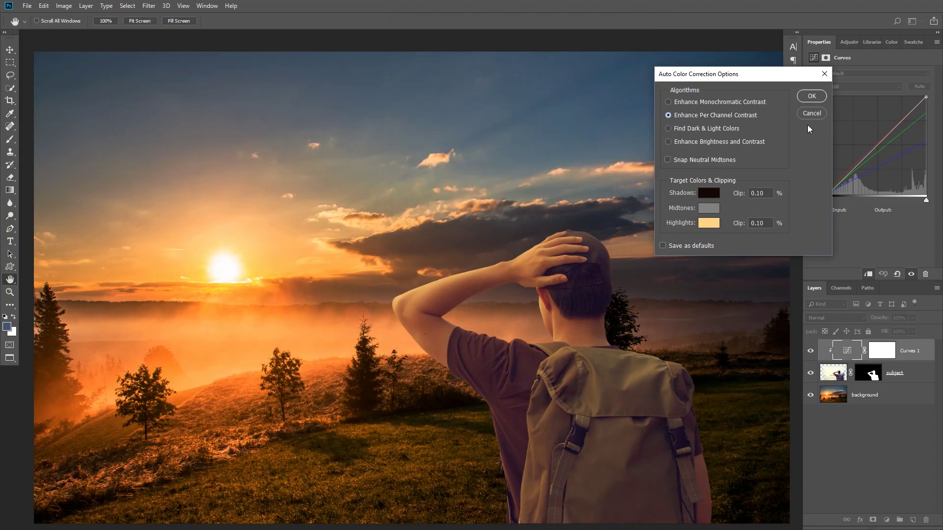
click(811, 97)
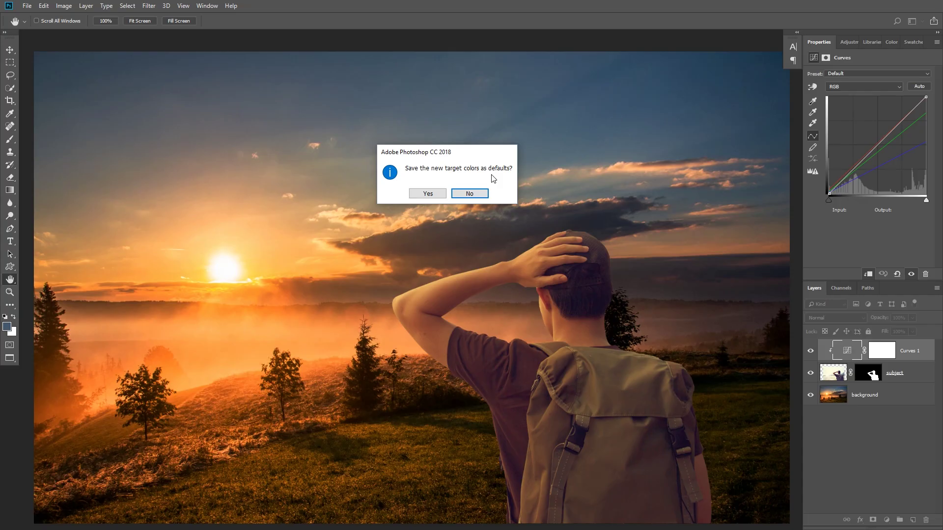
click(475, 196)
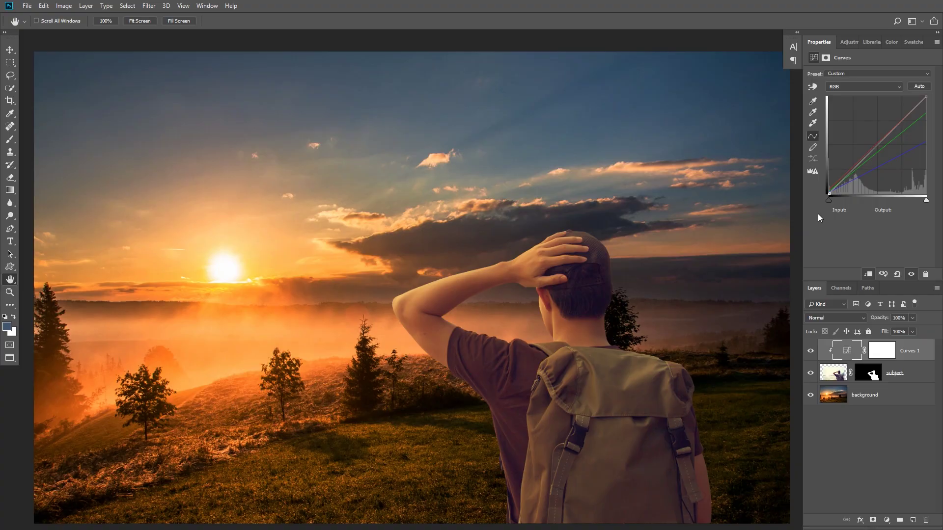
Step: Try black 000000 as the shadow target colour in the Curves layer's Auto Color Correction Options
alt+click(919, 87)
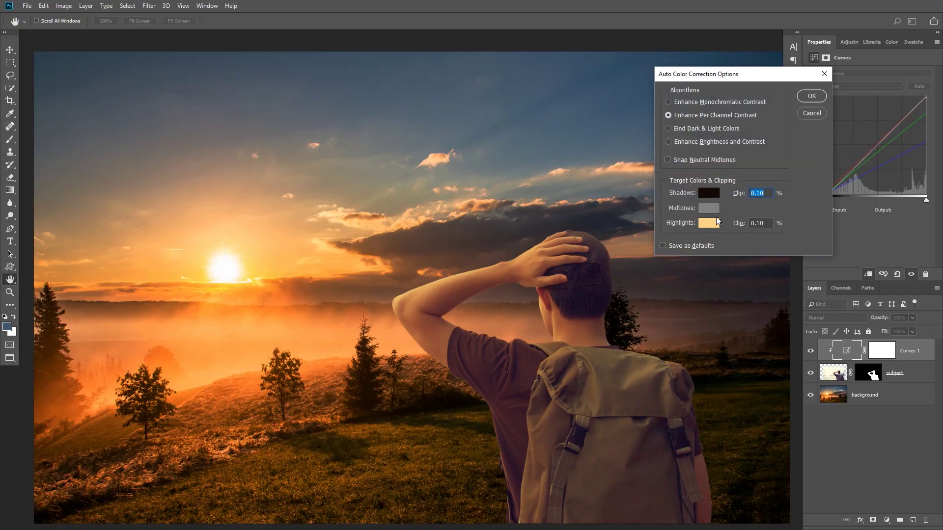
click(709, 195)
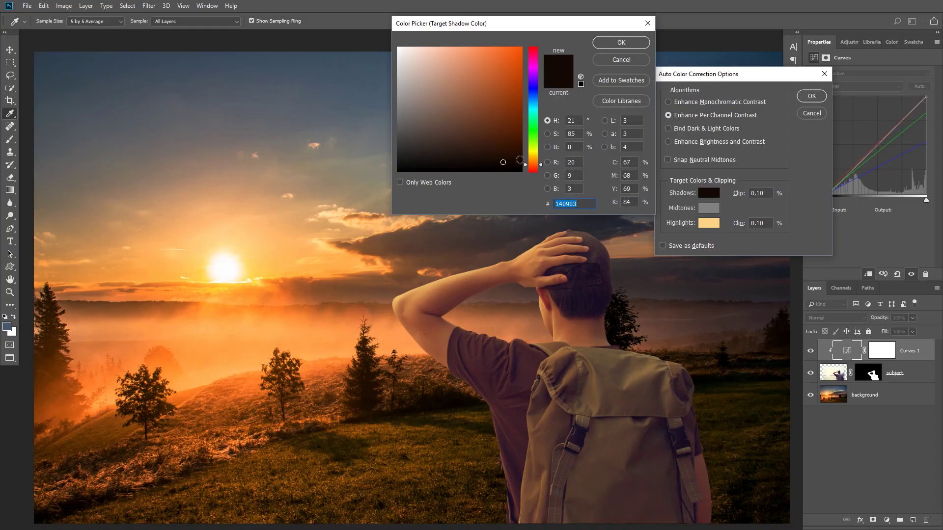
click(497, 154)
drag(497, 154, 500, 173)
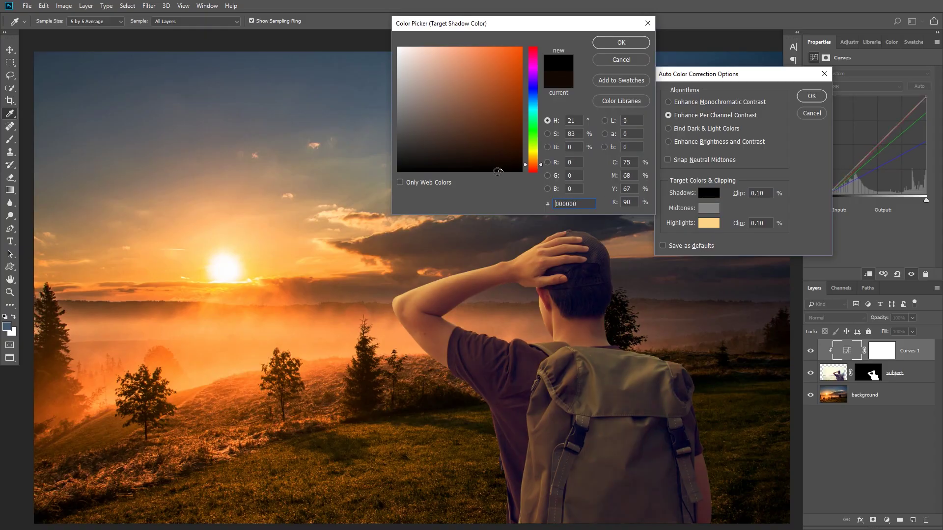
click(616, 60)
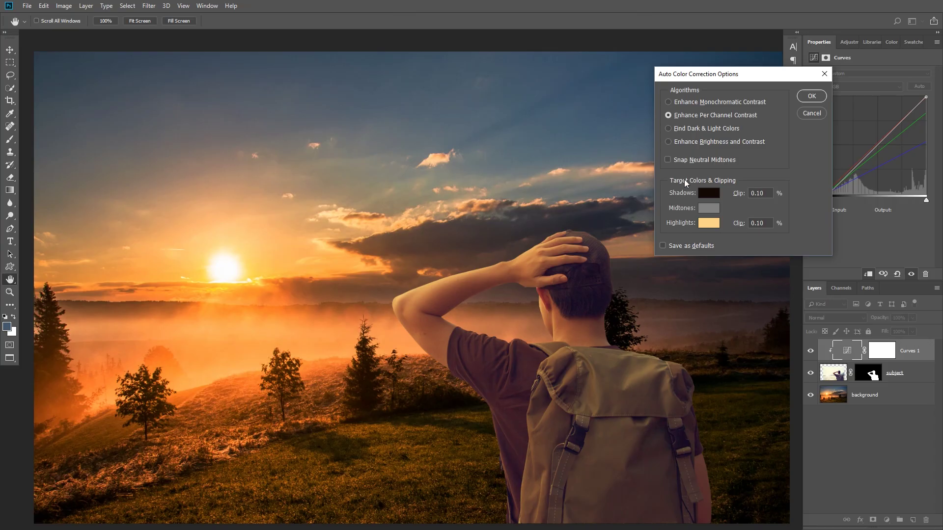
click(811, 95)
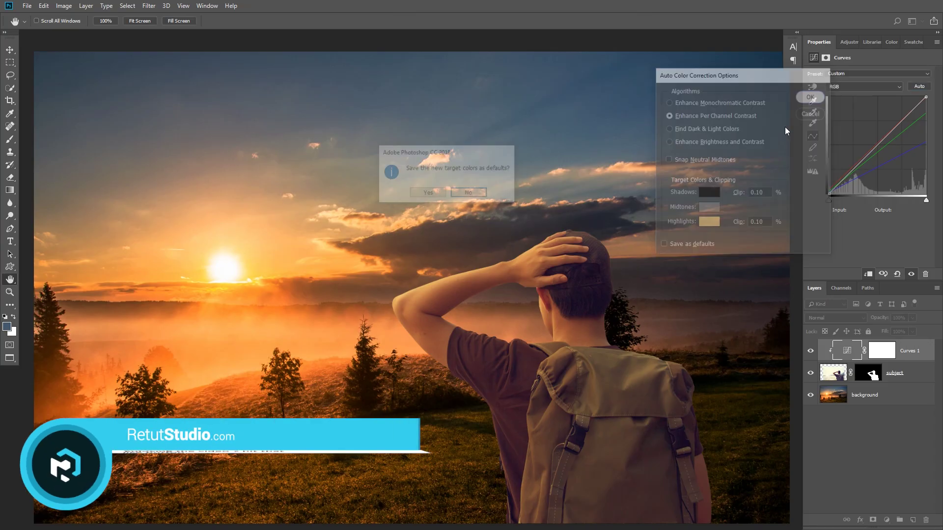
key(Return)
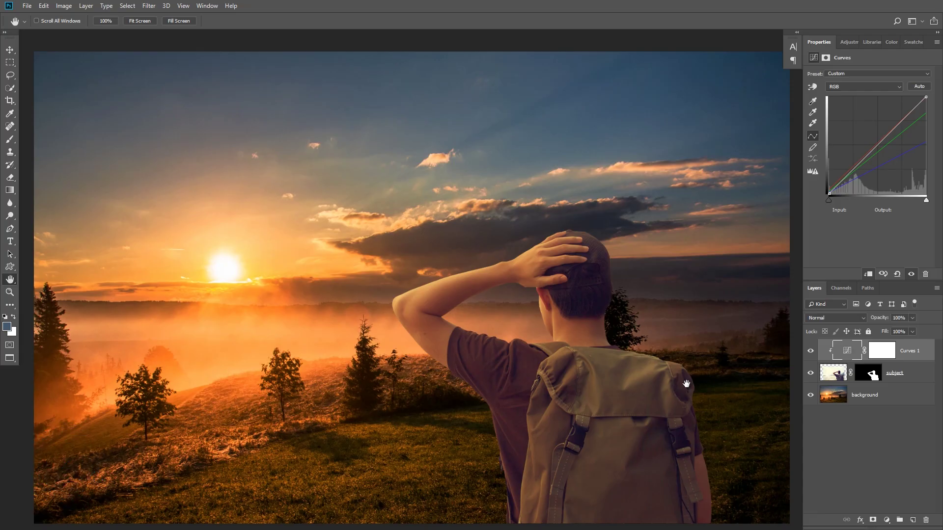
Step: Add a Black & White adjustment layer with default settings above the Curves layer
click(887, 519)
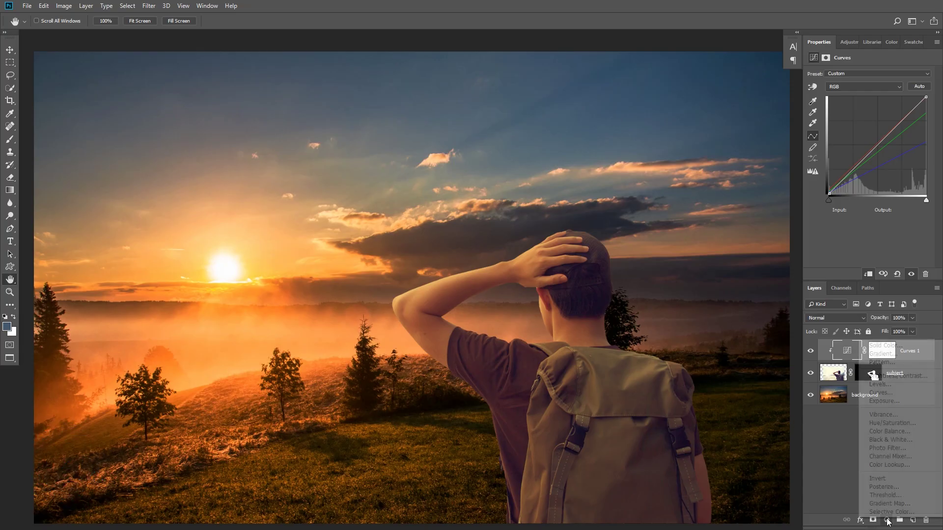
click(902, 441)
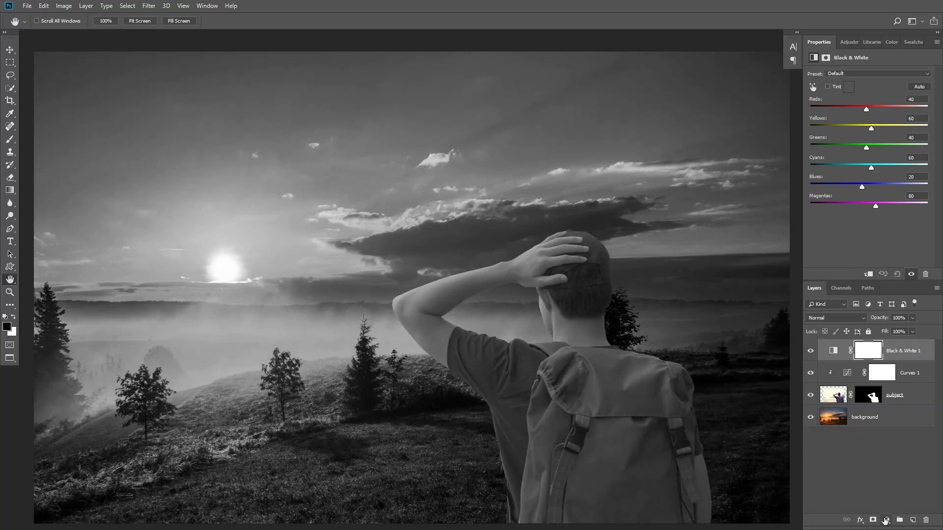
Step: Add a Solid Color fill layer above the Black & White layer and try neutral greys such as a3a3a3 and 666666
click(885, 521)
click(878, 345)
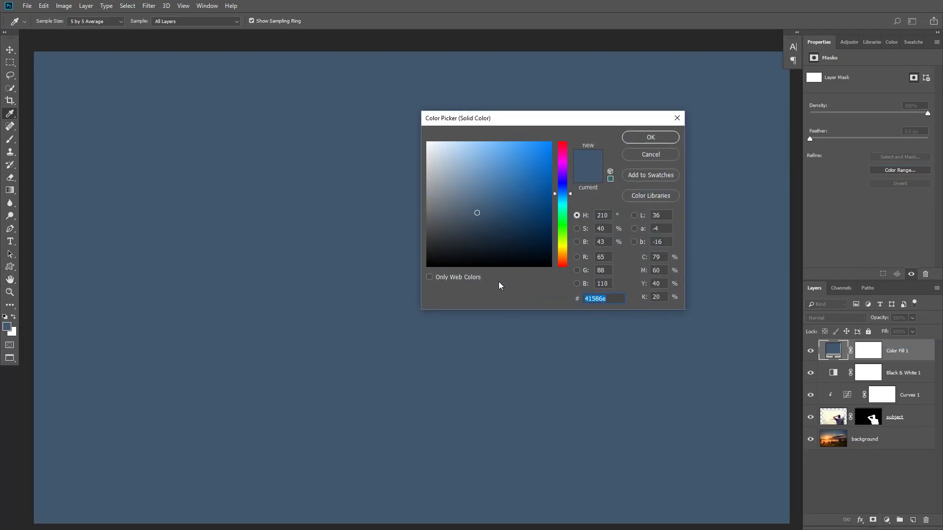
click(610, 178)
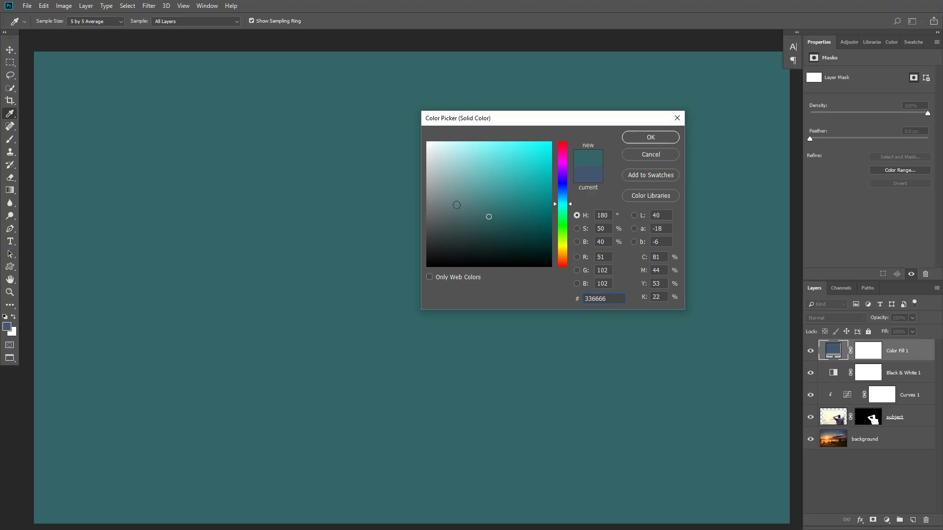
click(415, 204)
click(412, 184)
click(405, 197)
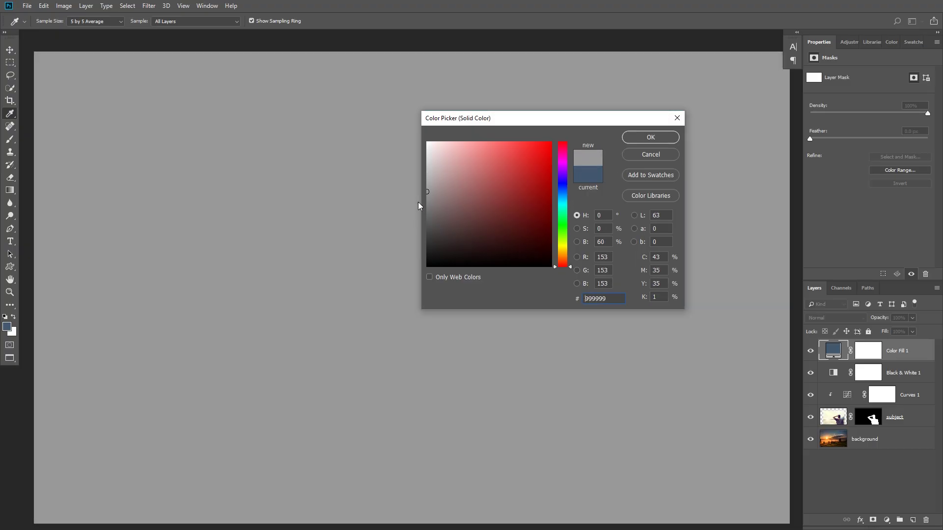
click(409, 187)
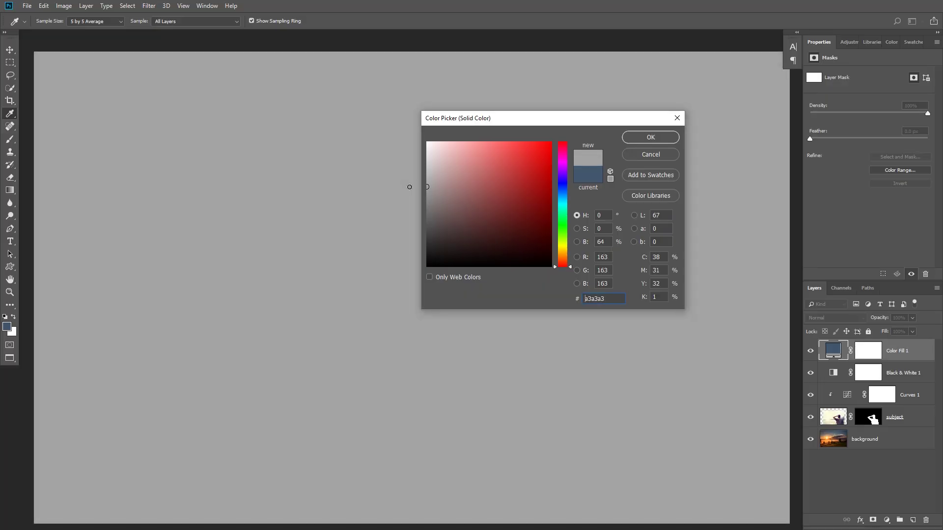
drag(410, 187, 377, 212)
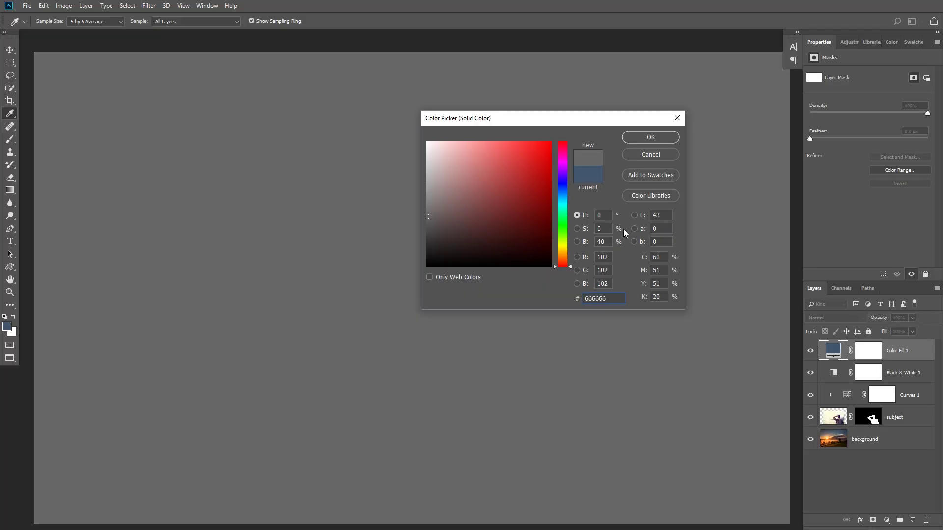
Step: Set the fill layer's colour to neutral grey 6e6e6e with 0% saturation and its blend mode to Color
click(587, 227)
click(604, 215)
mouse_move(417, 206)
mouse_down()
mouse_move(415, 177)
mouse_move(395, 218)
mouse_move(387, 192)
mouse_move(476, 193)
mouse_up()
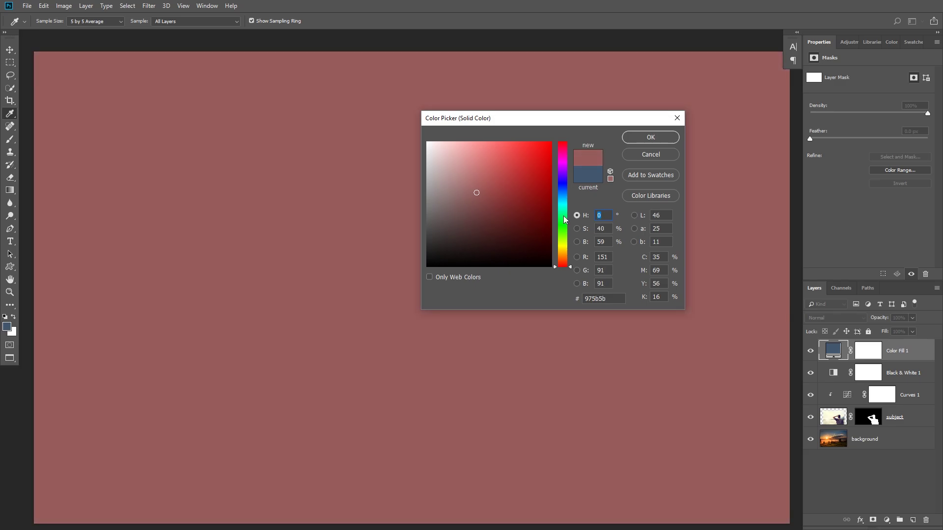
click(600, 228)
text(858585)
drag(405, 202, 389, 213)
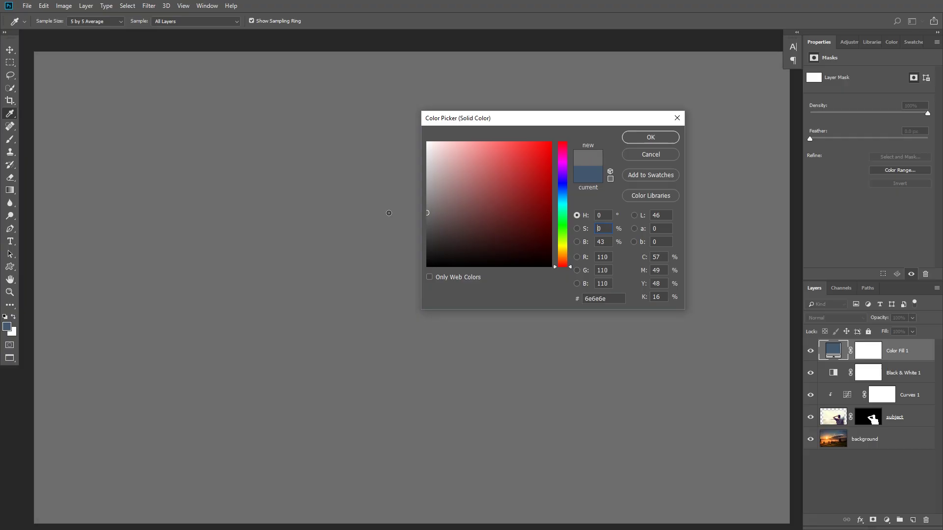
click(651, 139)
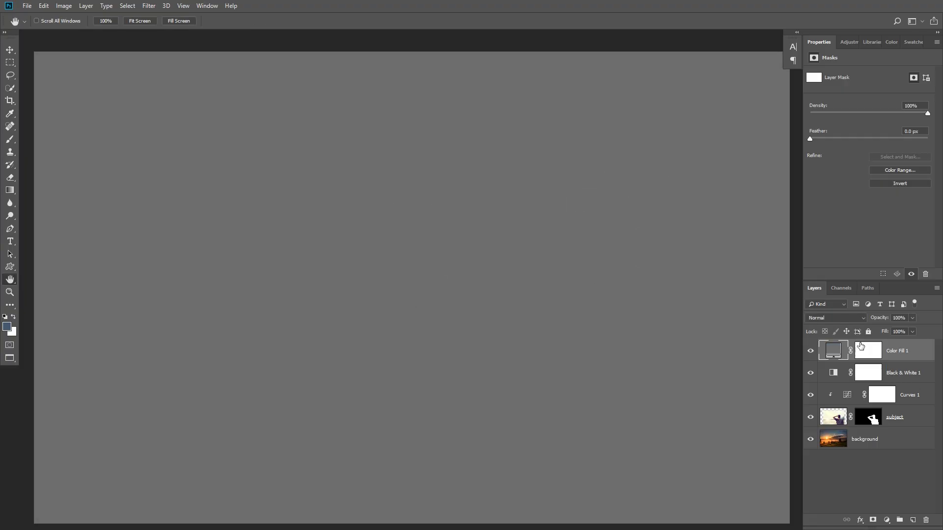
click(829, 317)
click(824, 301)
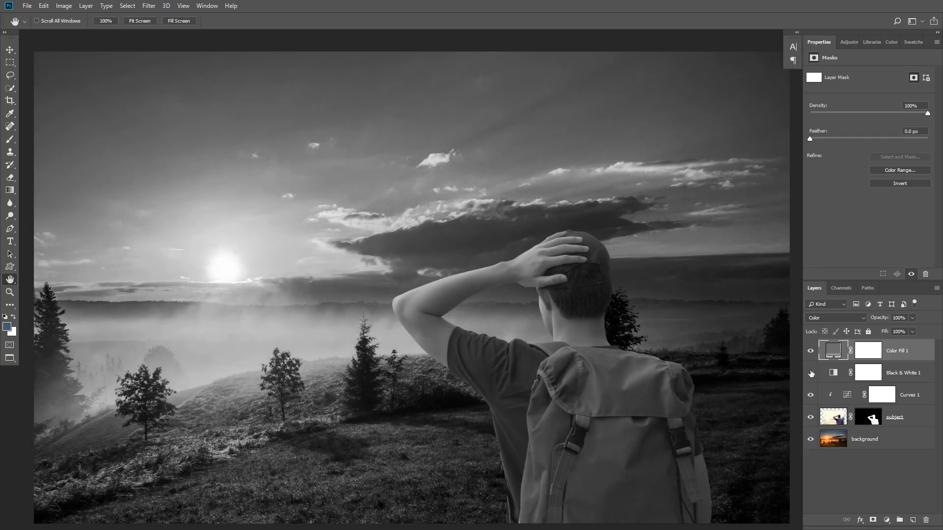
Step: Hide the grey fill layer and set the Black & White layer's blend mode to Color for comparison
click(835, 374)
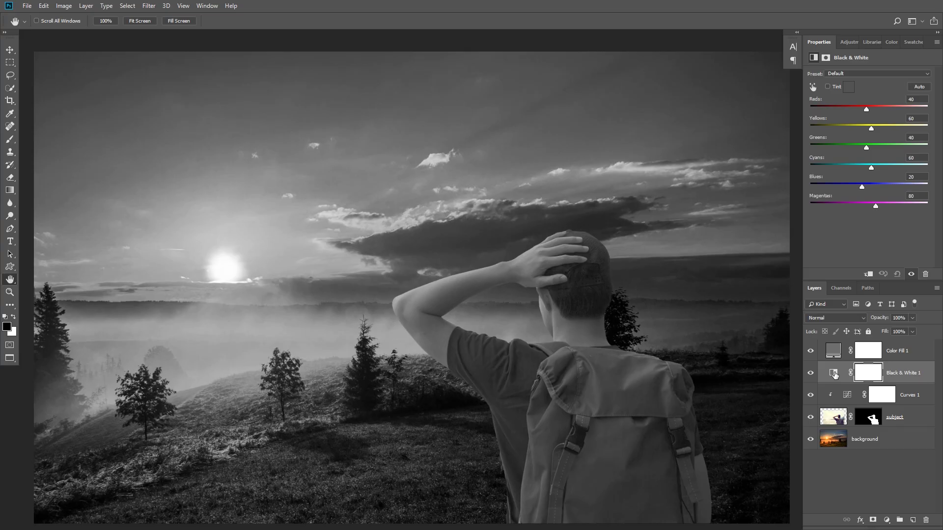
click(834, 374)
click(810, 350)
click(829, 318)
click(825, 304)
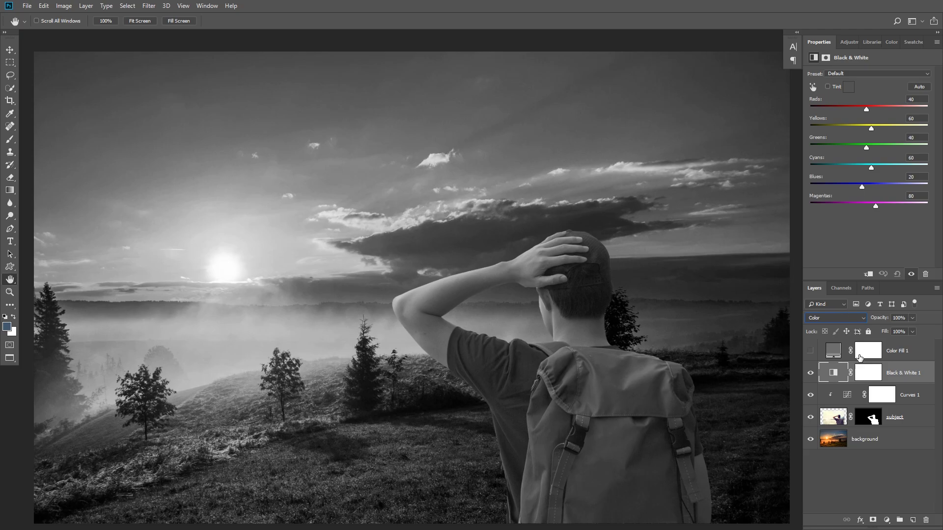
Step: Show the grey fill layer again and delete the Black & White adjustment layer
click(810, 350)
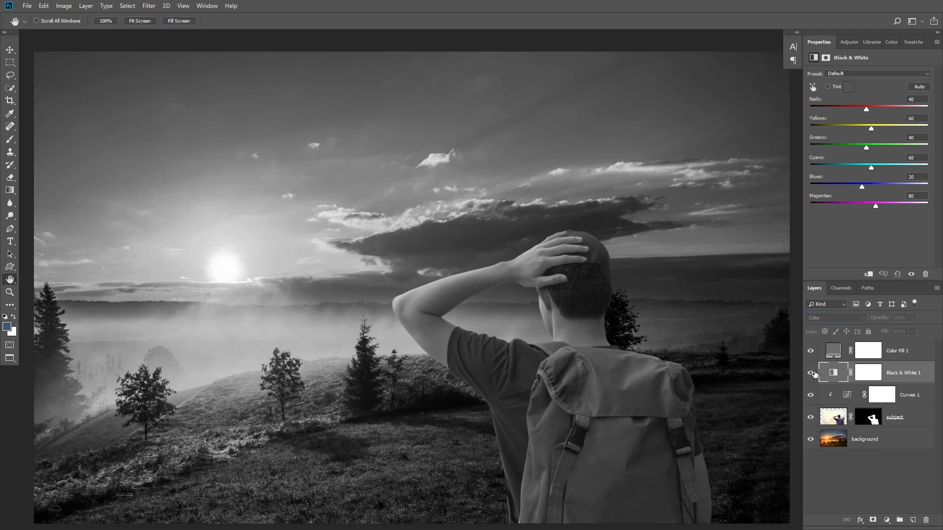
click(811, 373)
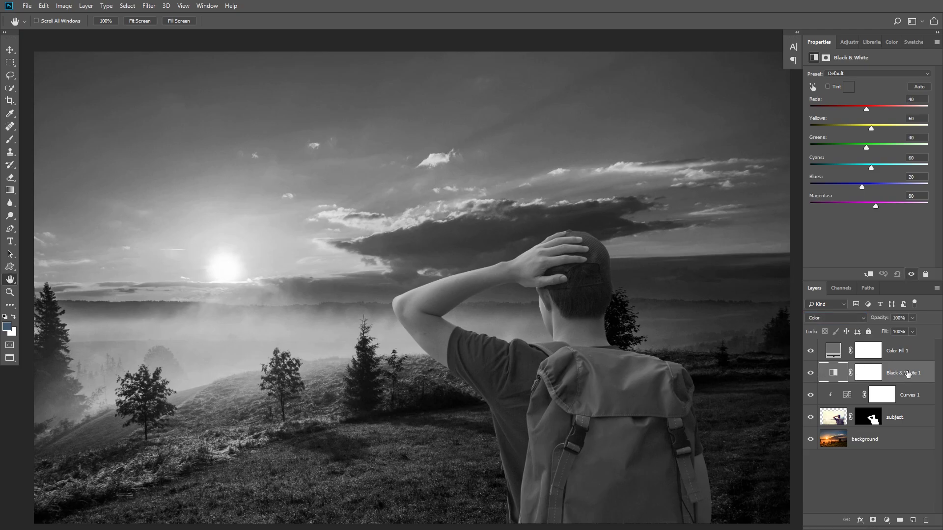
click(925, 520)
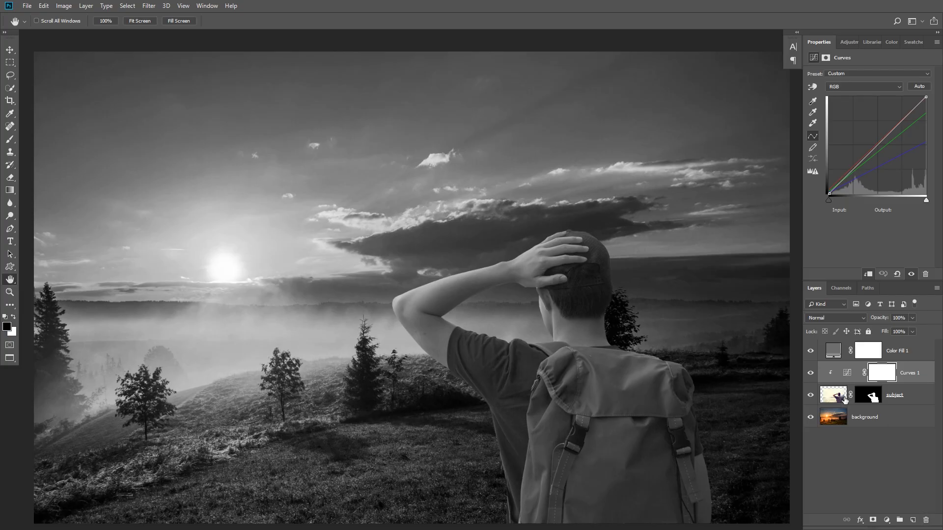
Step: Add a second Curves adjustment layer directly above the colour-matching Curves layer and clip it to the subject
click(832, 351)
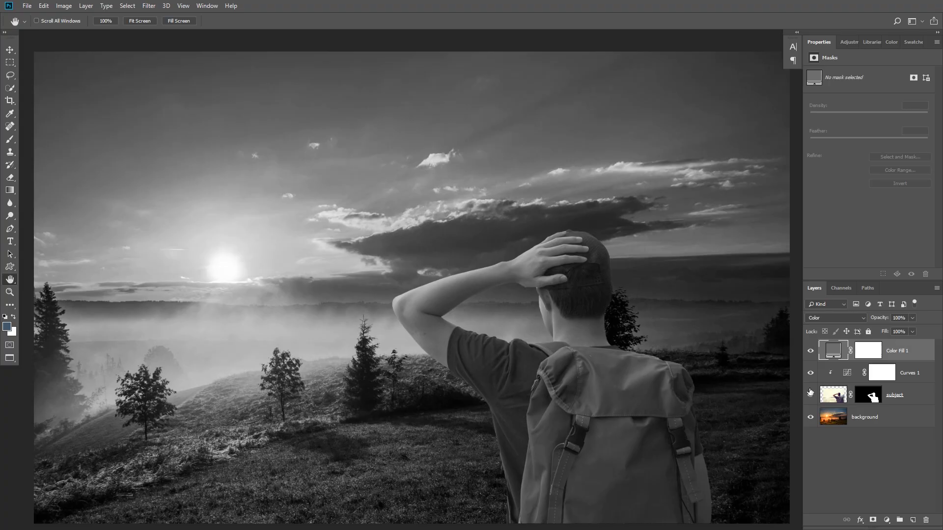
click(913, 375)
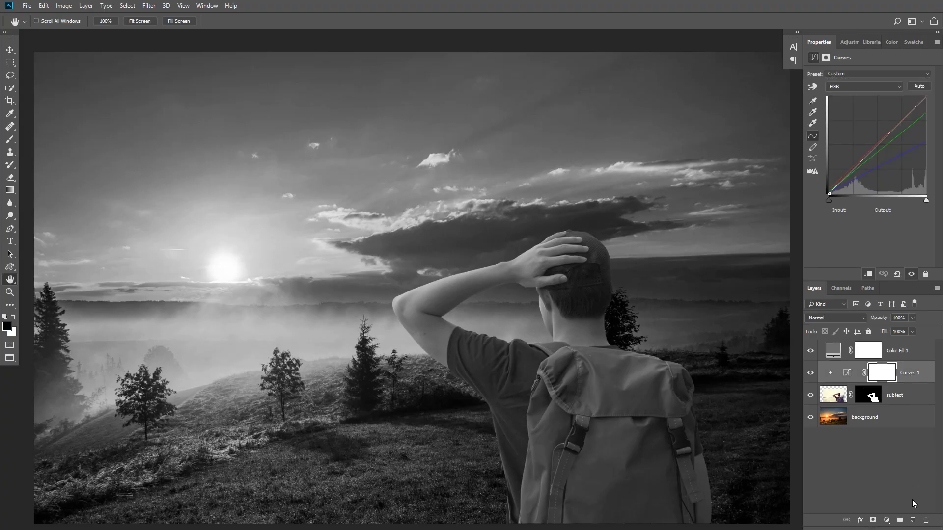
click(886, 520)
click(880, 396)
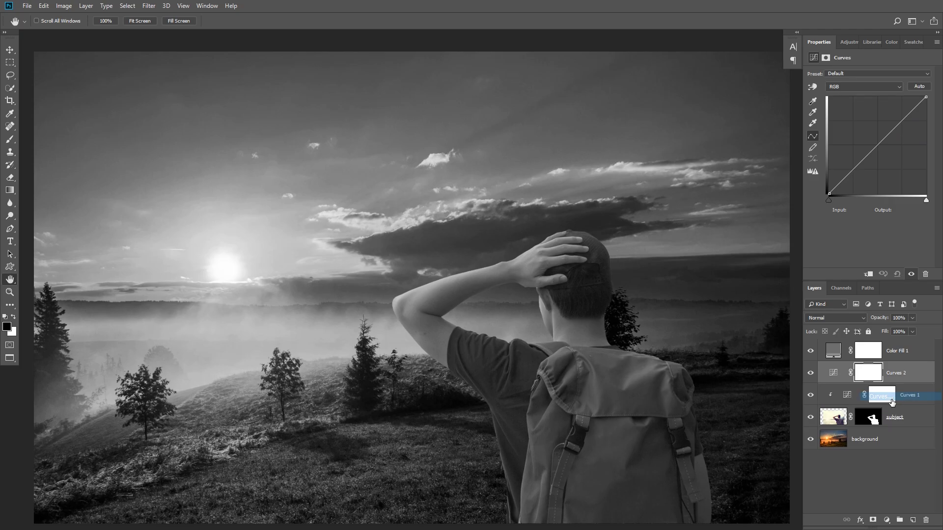
alt+click(914, 380)
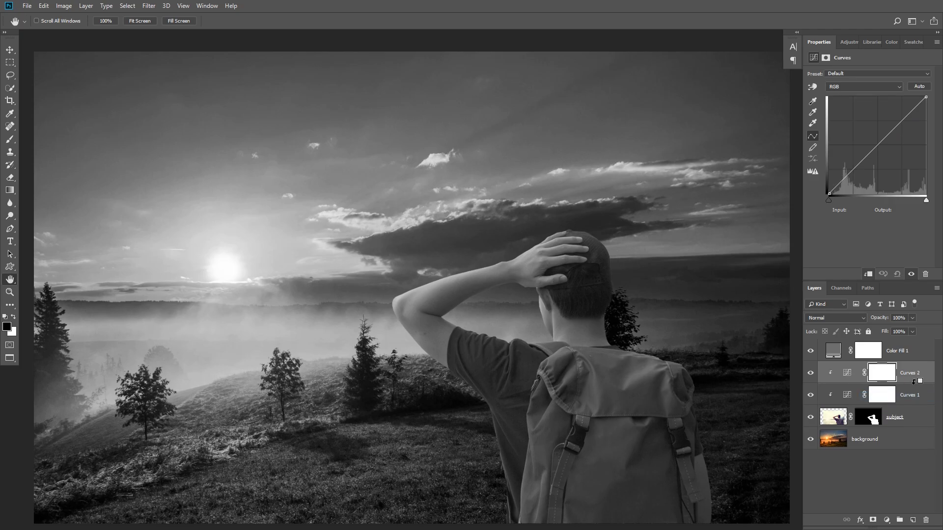
Step: Darken the subject's midtones by bending the new curve to input 133, output 103, and hide the grey fill layer
click(847, 373)
drag(876, 146, 879, 154)
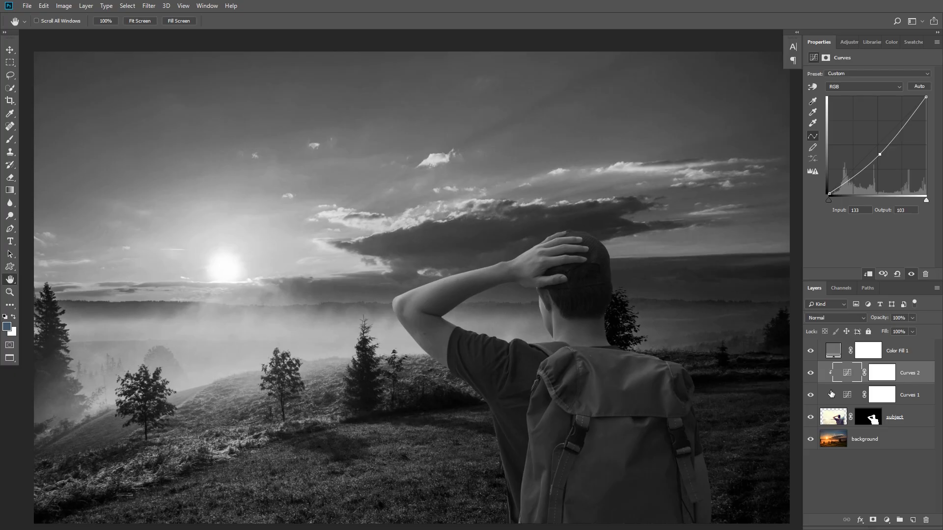
click(811, 373)
click(811, 373)
Step: Move the darkening Curves layer below the colour-matching Curves layer and set its blend mode to Luminosity
drag(920, 375, 846, 399)
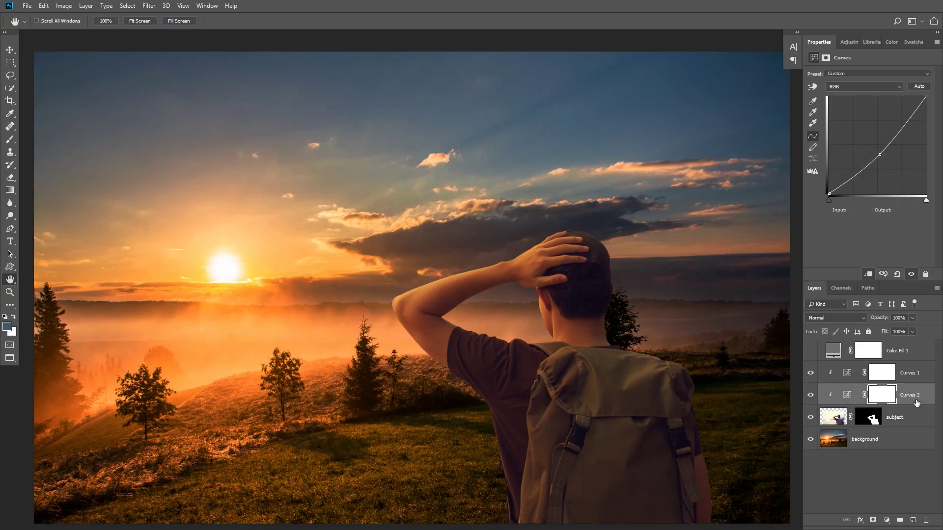
click(830, 319)
click(833, 308)
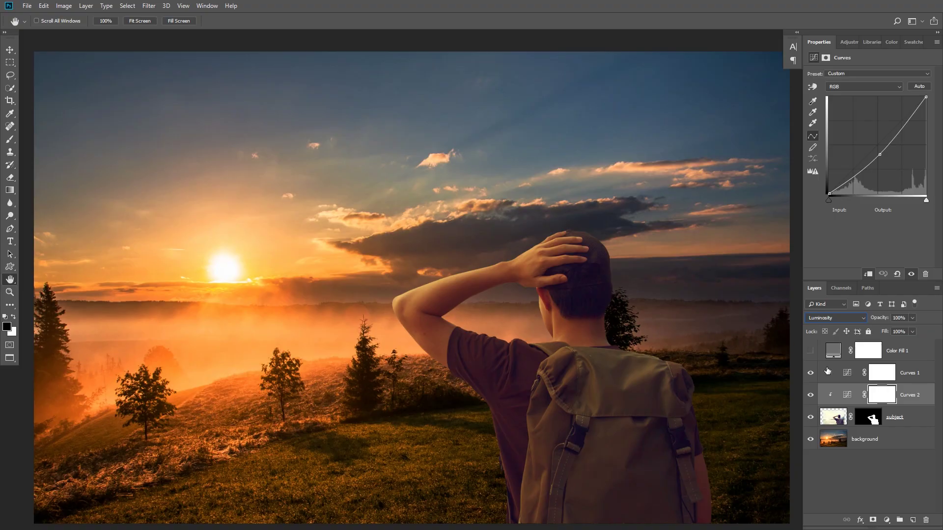
Step: Set the colour-matching Curves layer's blend mode to Color, keeping it clipped to the subject
click(847, 373)
key(ctrl+alt+g)
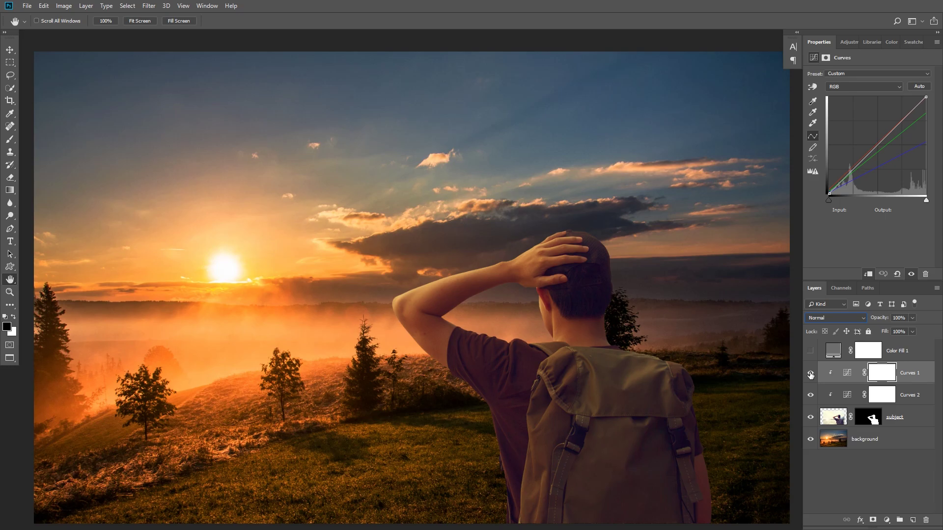
click(828, 319)
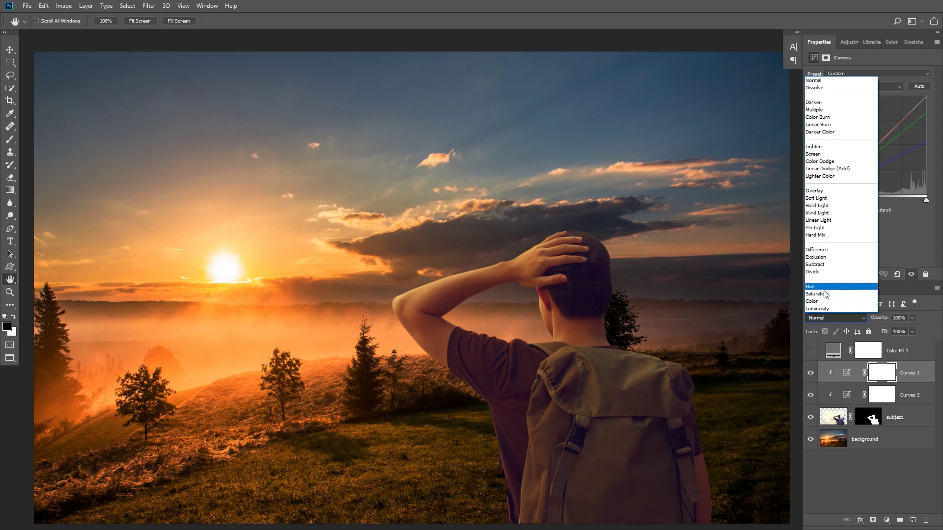
click(815, 301)
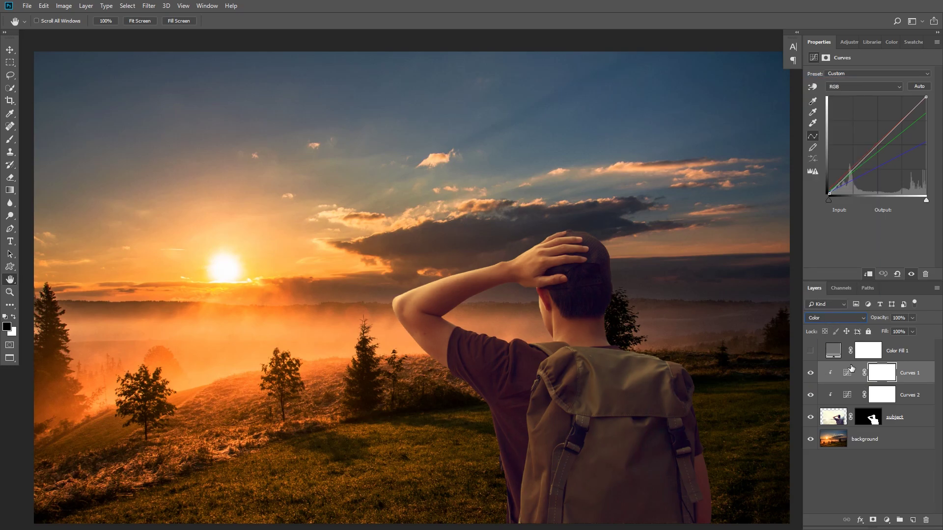
click(848, 398)
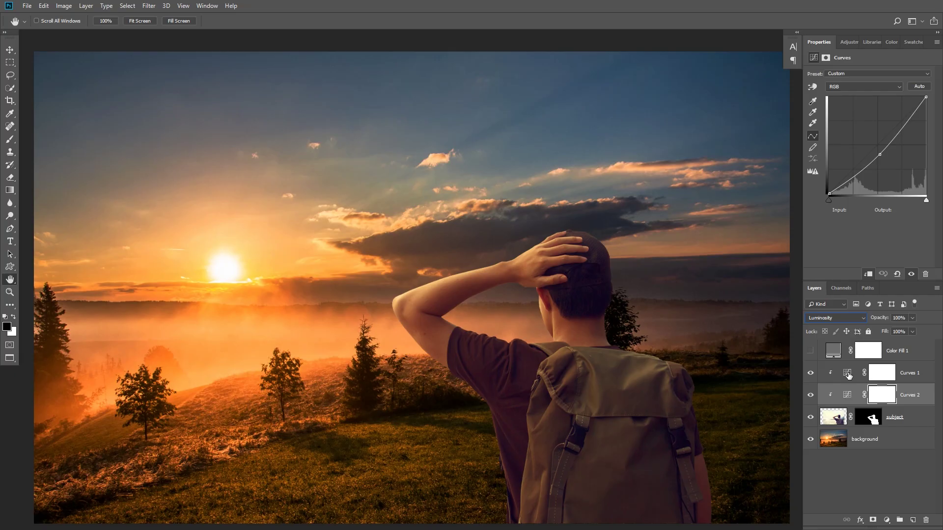
click(848, 375)
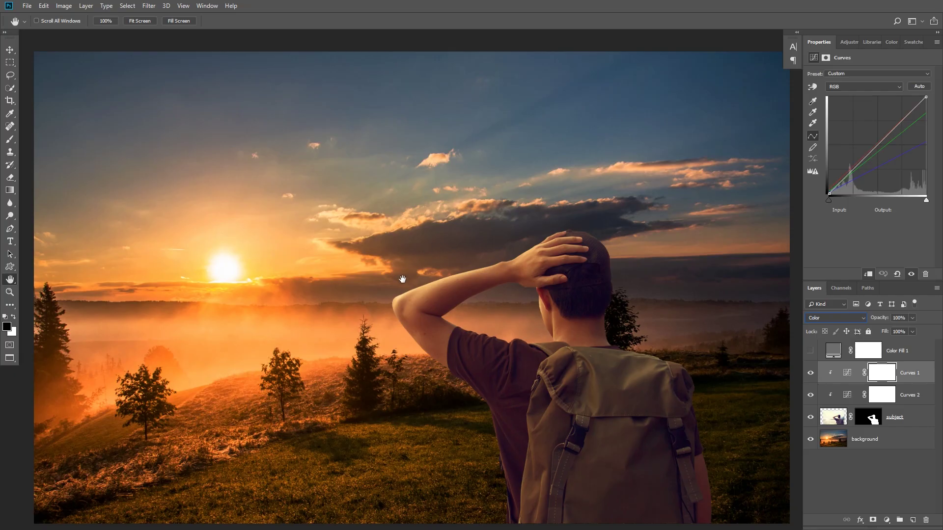
Step: Compare the subject with and without the colour-matching Curves layer, and delete that layer
click(810, 373)
click(810, 373)
click(814, 373)
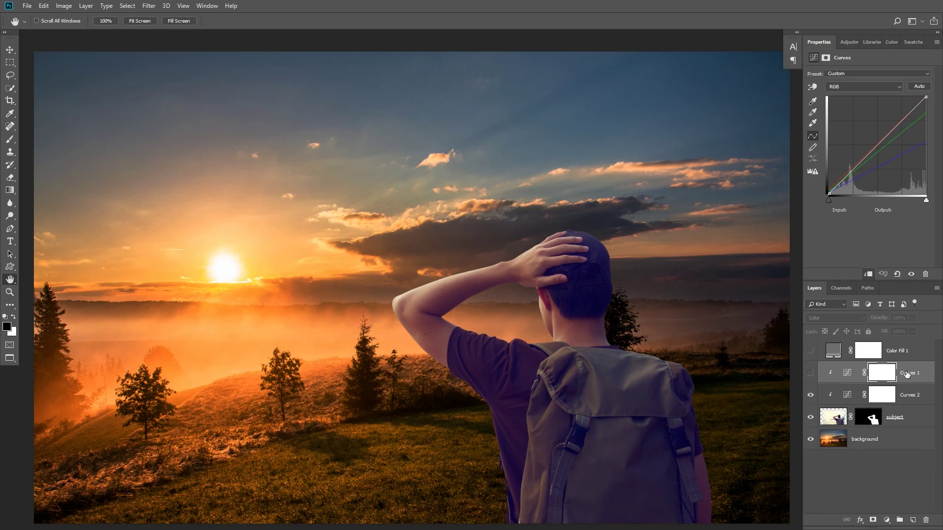
click(925, 520)
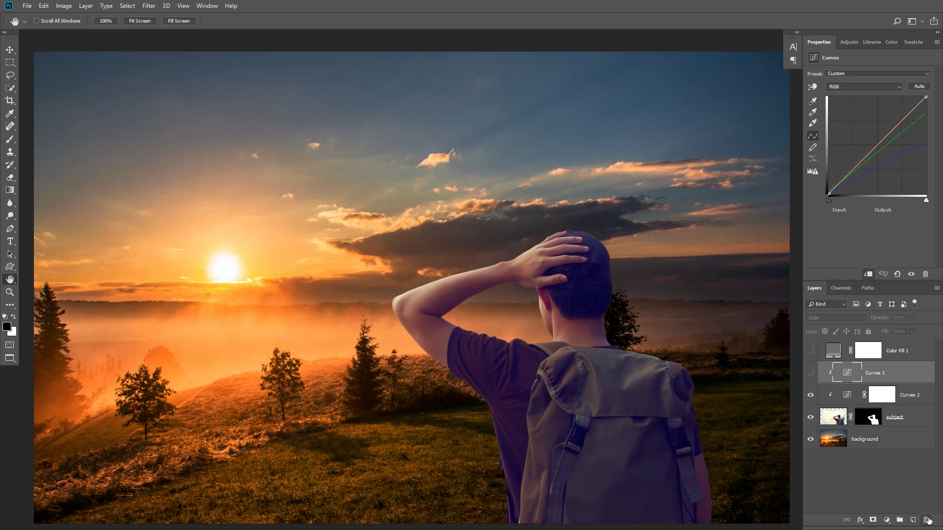
Step: Add a Solid Color fill layer above the hidden grey one, using a bright blue with hue 200, saturation 100 and brightness 100
click(897, 355)
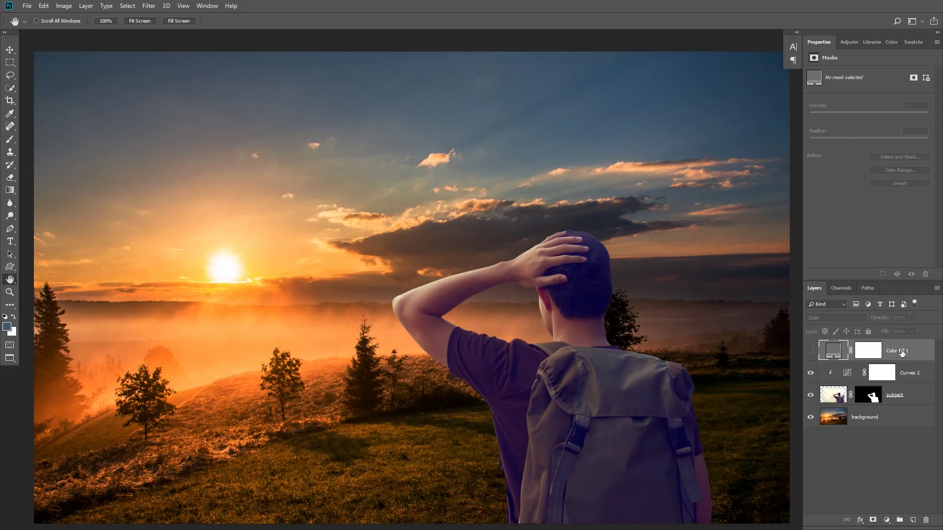
click(886, 520)
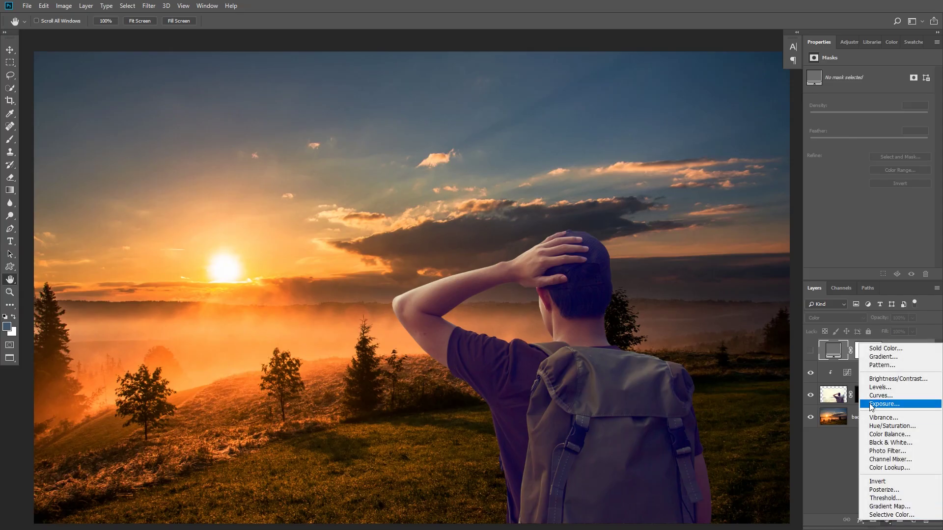
click(884, 348)
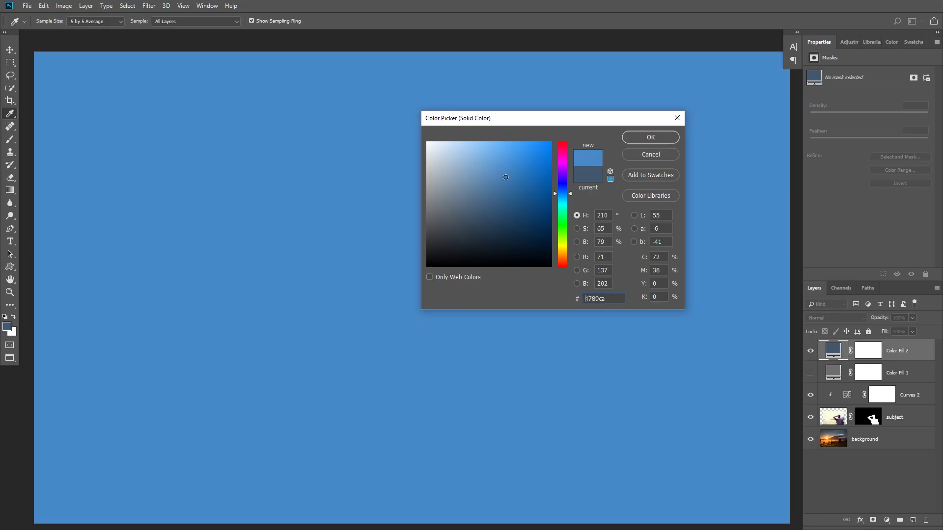
drag(506, 174, 576, 120)
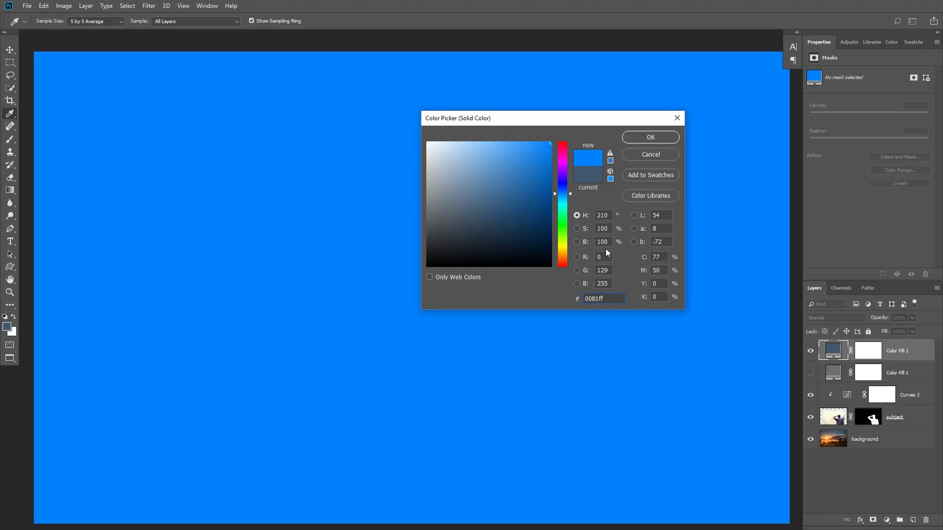
click(609, 228)
key(Tab)
mouse_move(561, 194)
mouse_down()
mouse_move(563, 169)
mouse_move(562, 251)
mouse_move(564, 196)
mouse_up()
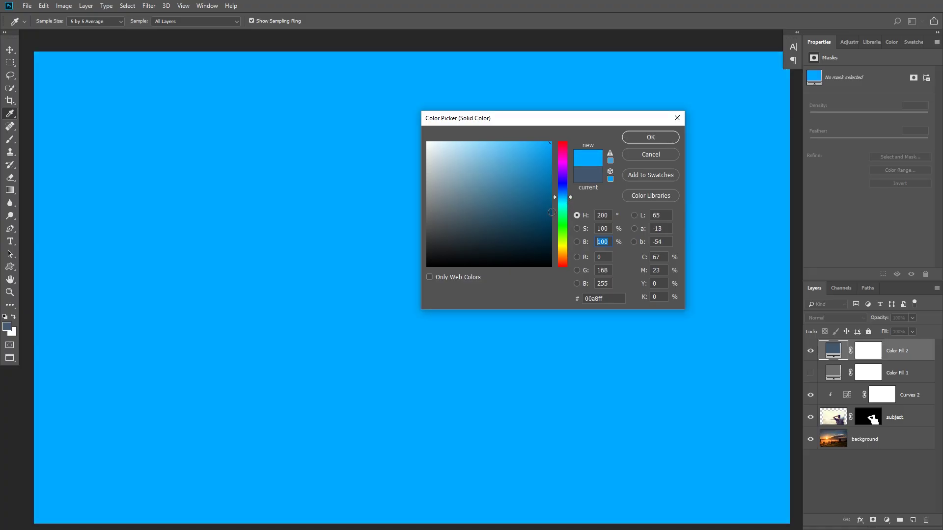
click(645, 133)
Step: Set the blue fill layer's blend mode to Luminosity
key(h)
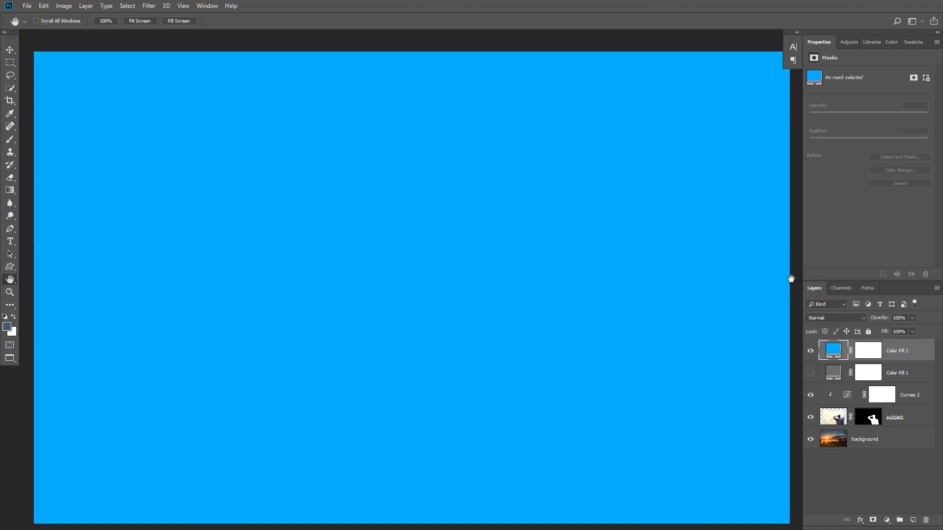
click(826, 319)
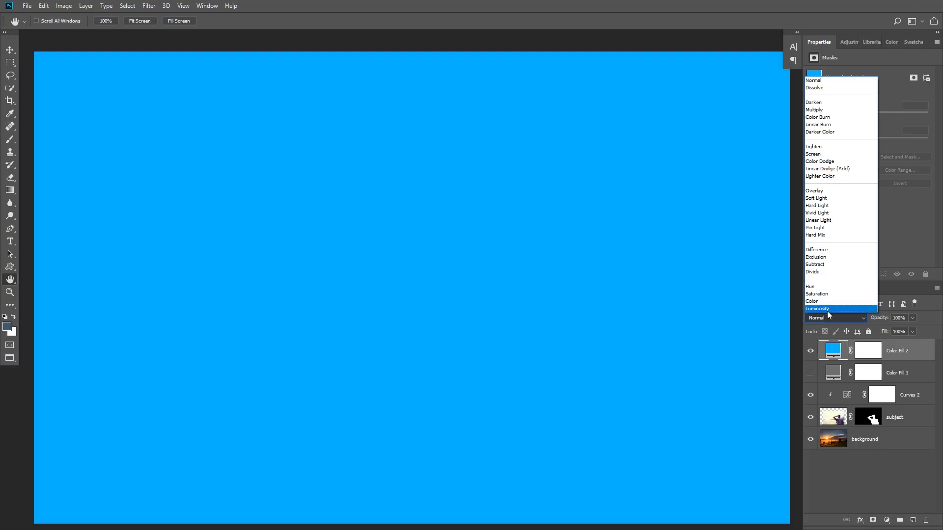
click(831, 309)
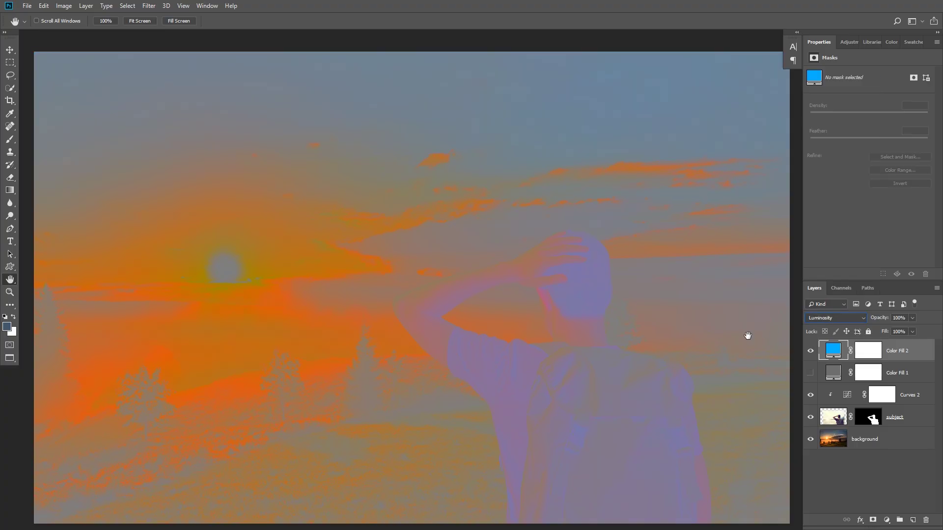
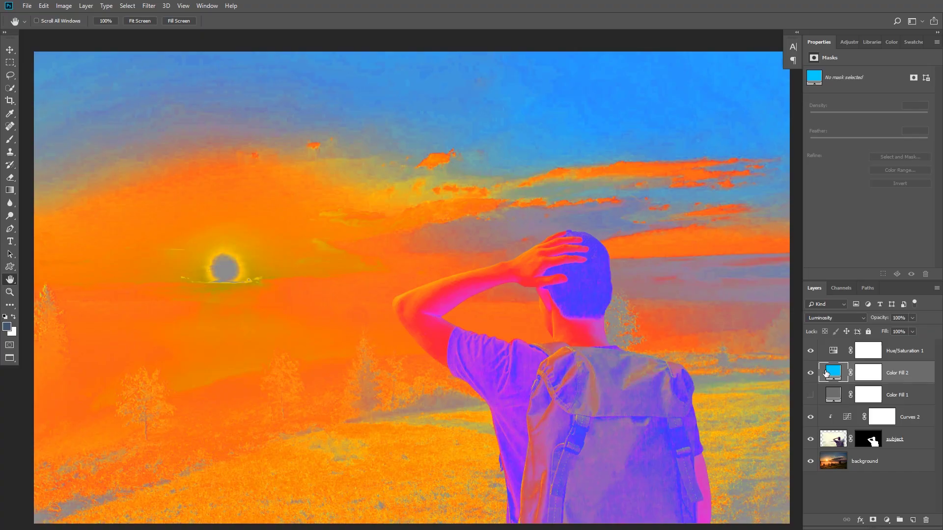
Step: Add a Color Balance adjustment layer directly above Curves 2 and clip it to the subject
click(916, 422)
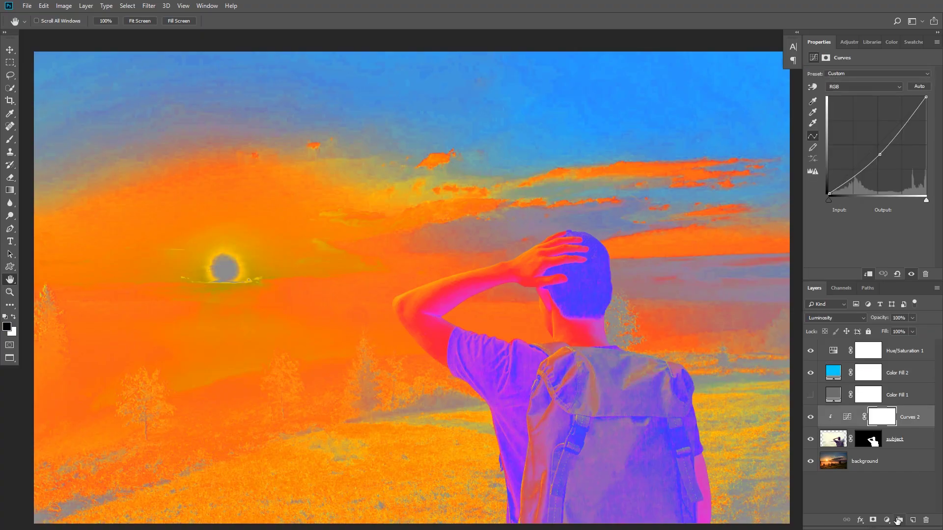
click(887, 518)
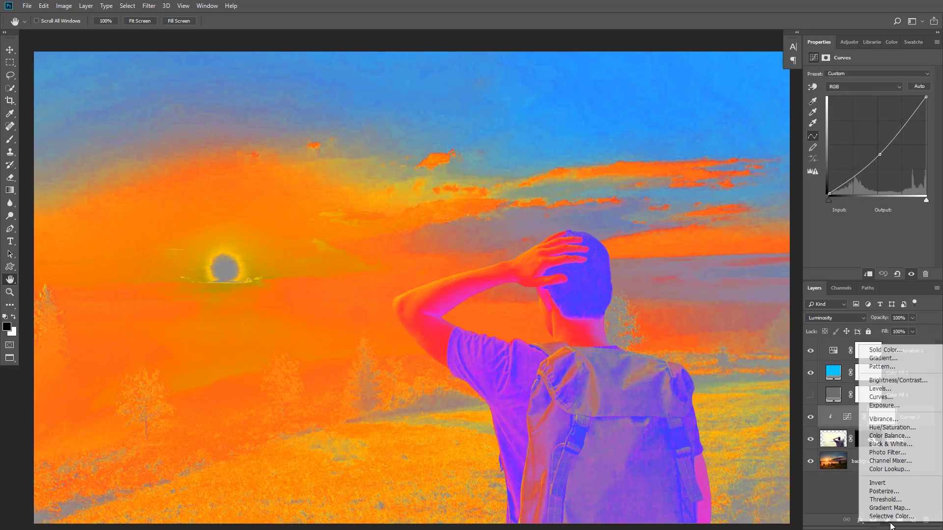
click(891, 436)
alt+click(908, 425)
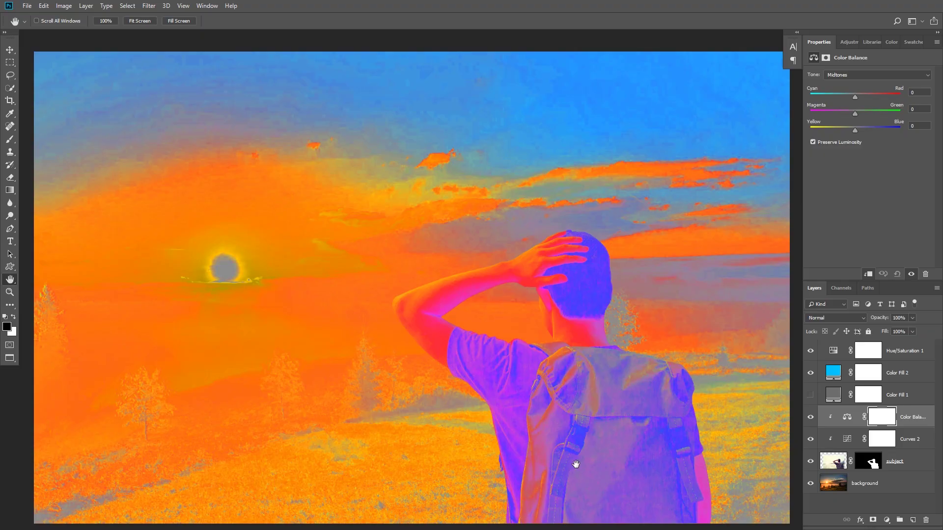
Step: Set the subject's midtone colour balance to +28 on cyan-red, +18 on magenta-green and -27 on yellow-blue
click(856, 131)
drag(850, 132, 845, 132)
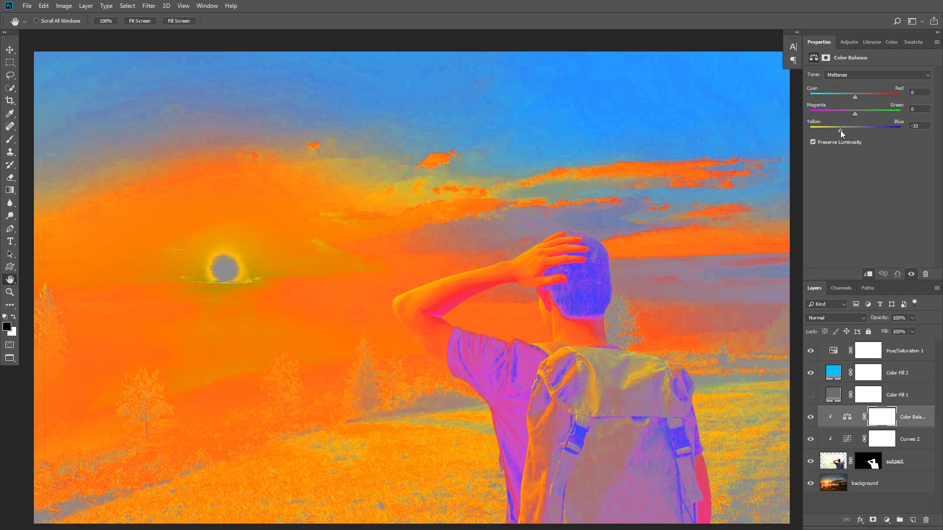
drag(841, 130, 842, 130)
drag(857, 115, 863, 115)
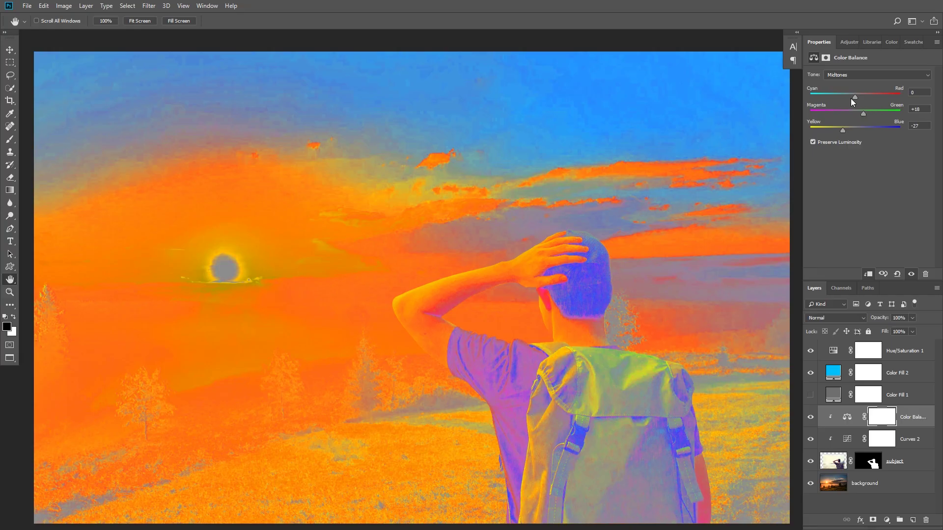
drag(855, 98, 867, 98)
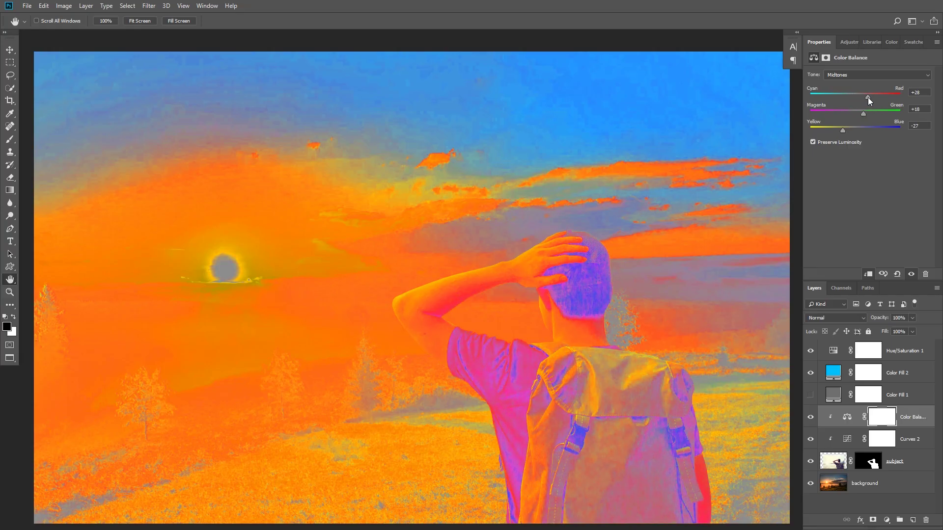
Step: Set the shadow colour balance to +17 on cyan-red, +12 on magenta-green and -23 on yellow-blue
click(841, 76)
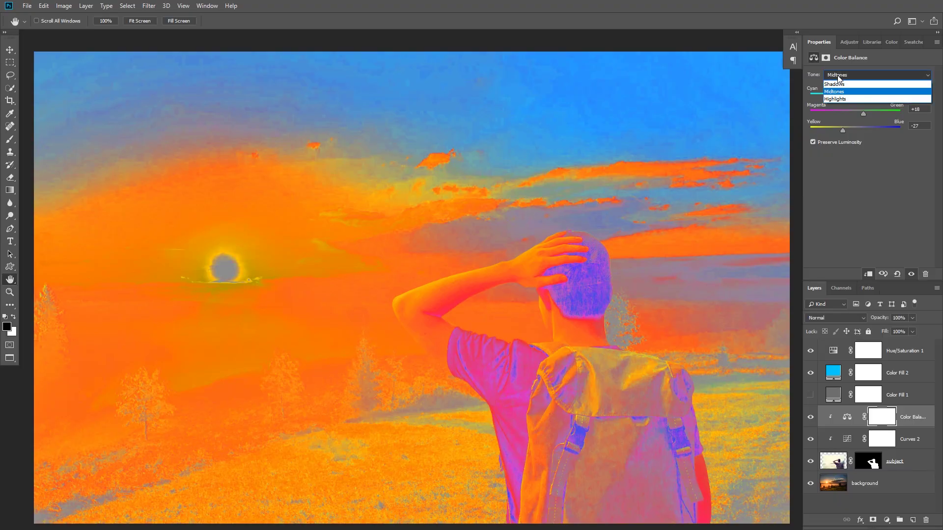
click(843, 85)
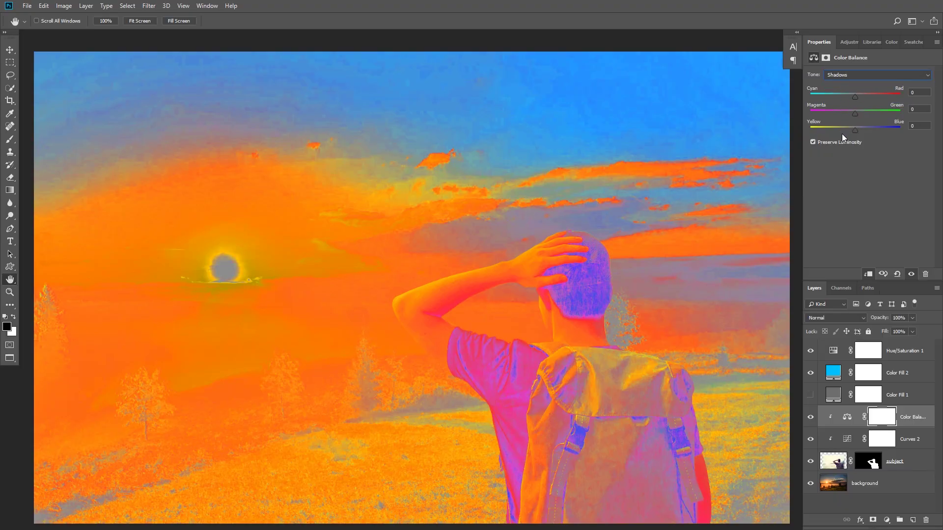
mouse_move(854, 129)
mouse_down()
mouse_move(847, 128)
mouse_move(861, 114)
mouse_up()
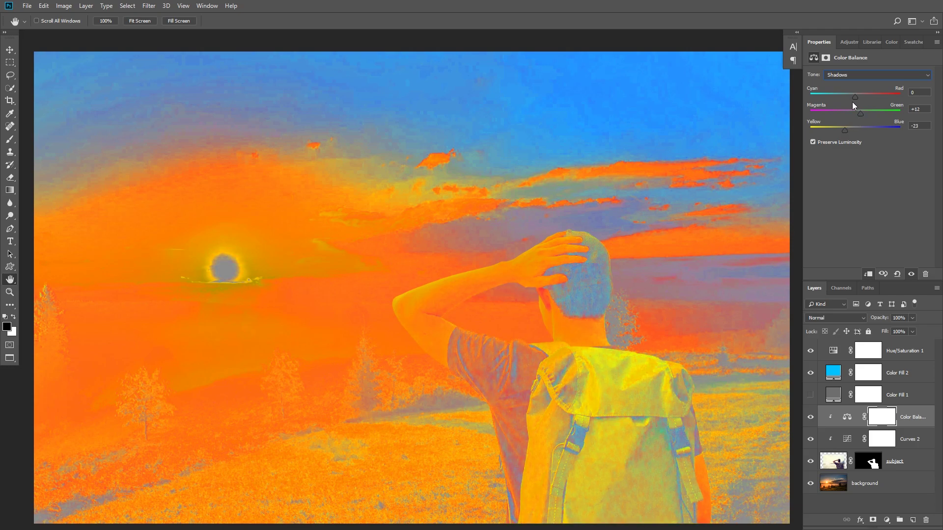
drag(854, 97, 860, 96)
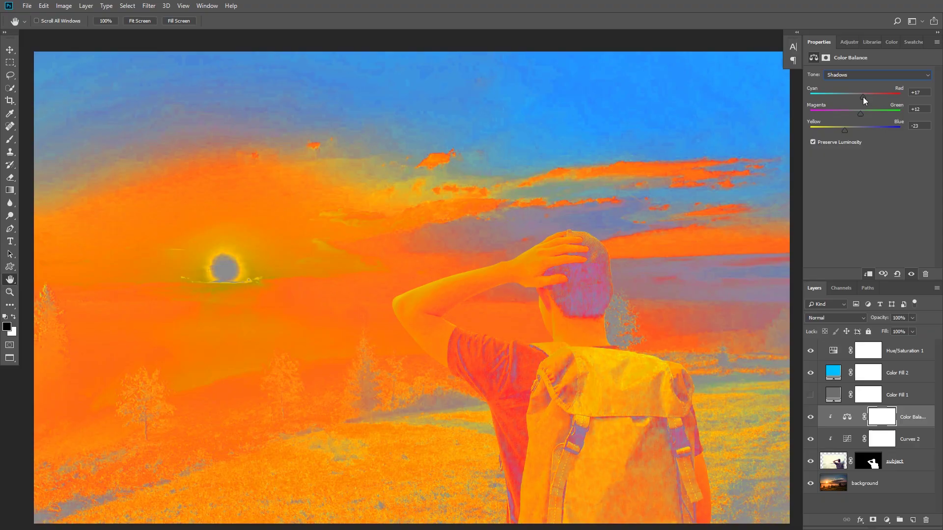
Step: Set the highlight colour balance to +23 on cyan-red and -2 on yellow-blue
click(832, 77)
click(844, 100)
drag(857, 131, 858, 130)
drag(823, 130, 857, 132)
drag(853, 97, 864, 97)
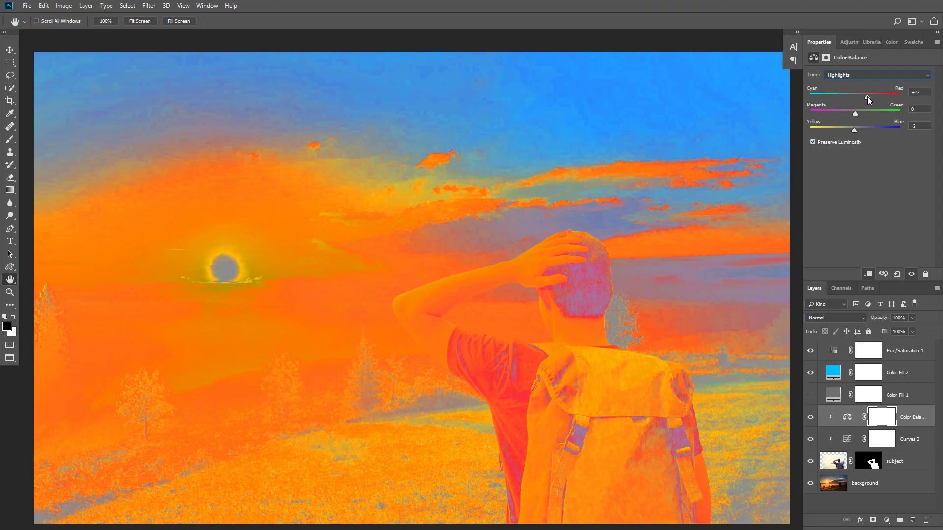
Step: Hide the Hue/Saturation and blue fill helper layers, and compare the subject with and without the Color Balance layer
click(810, 417)
click(810, 417)
click(810, 351)
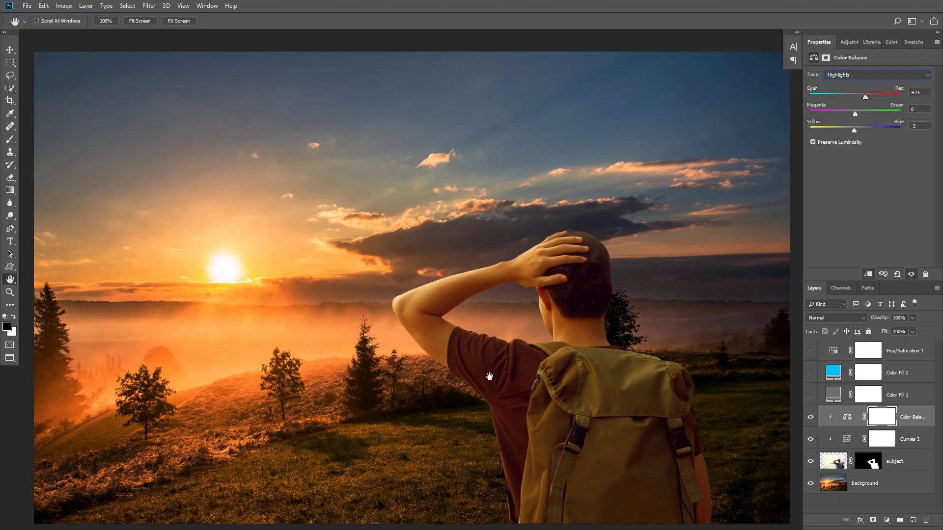
click(810, 417)
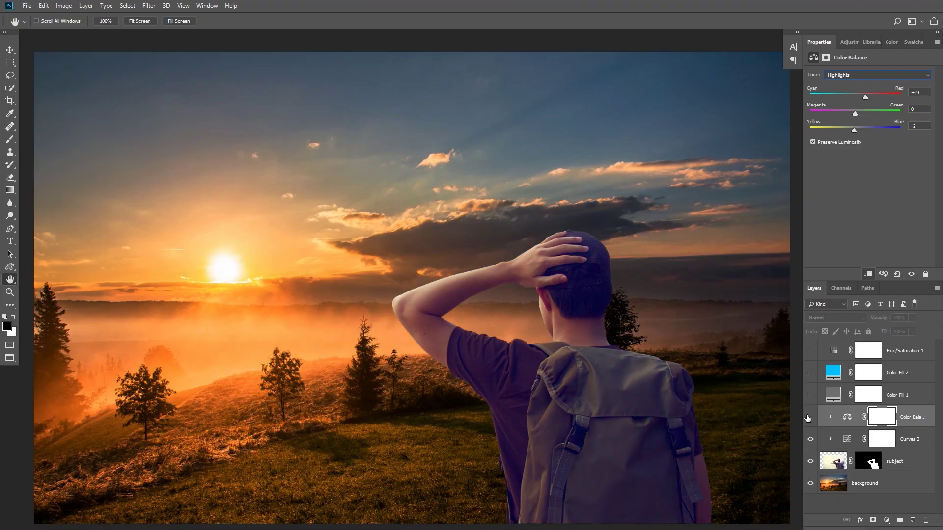
click(810, 418)
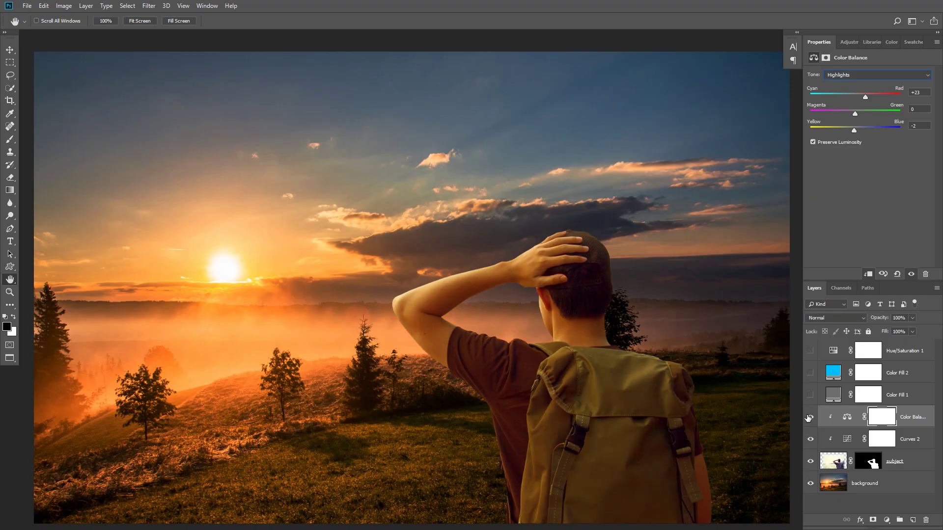
Step: Set the Color Balance layer's blend mode to Color
click(850, 417)
click(829, 319)
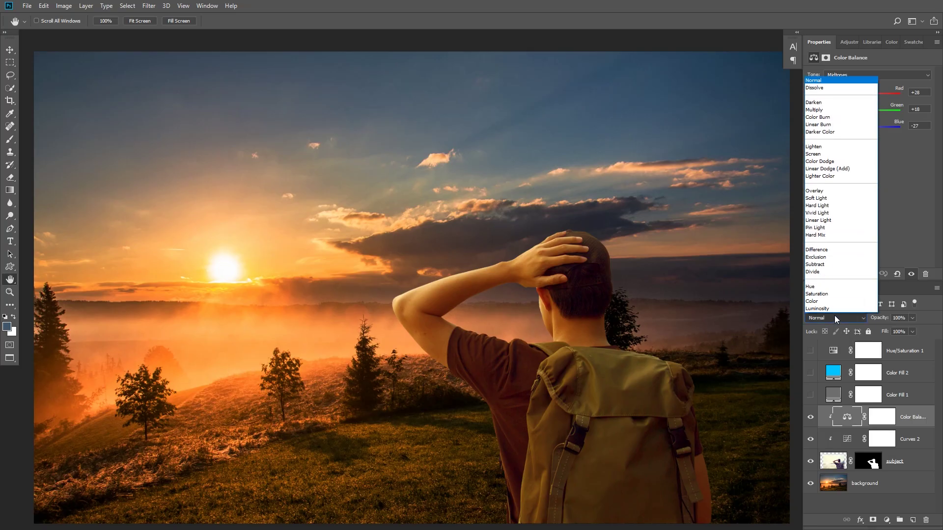
click(826, 307)
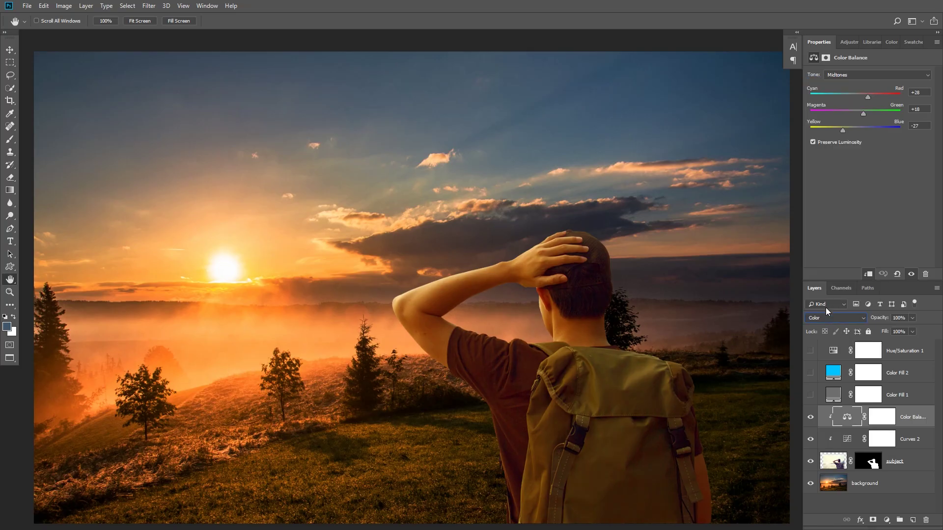
Step: Compare the subject with and without the clipped Color Balance and Curves 2 adjustments, leaving both layers visible
click(809, 418)
click(810, 417)
click(810, 439)
click(810, 418)
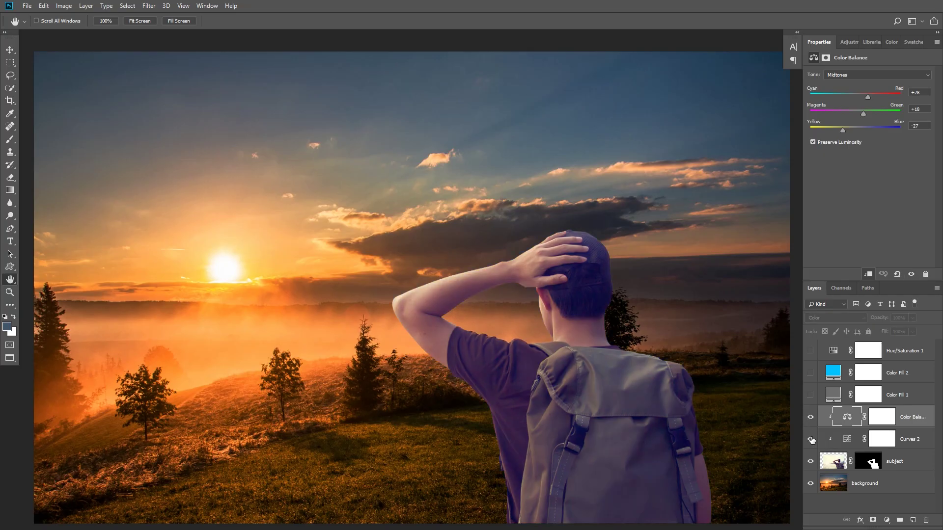
click(810, 438)
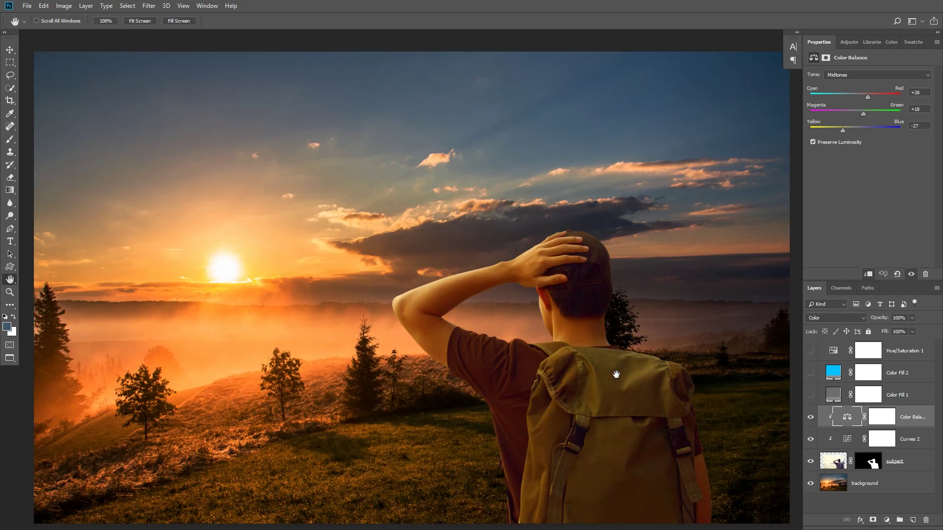